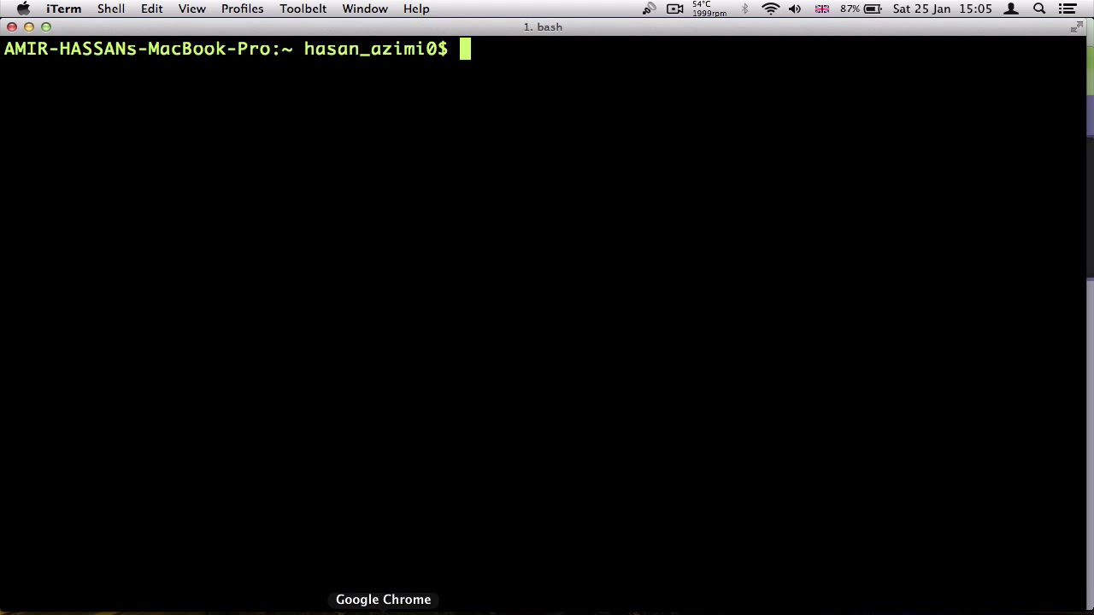
- Switch from the empty iTerm window to Google Chrome showing the php.net home page
left_click(383, 608)
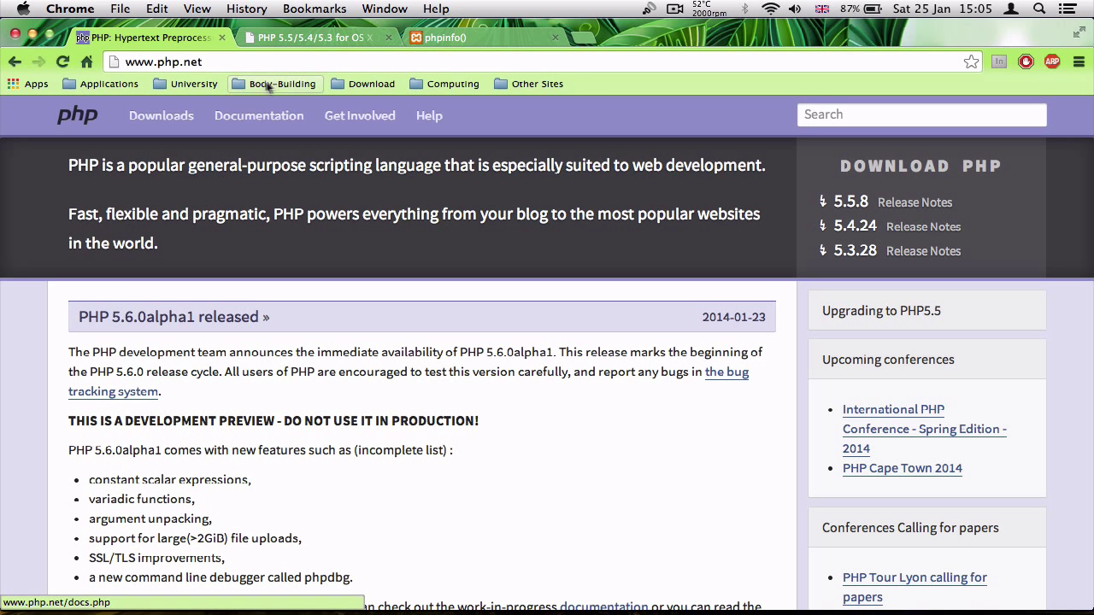
- Go via Documentation and the English manual to Installation on Mac OS X, then Using Packages
left_click(249, 126)
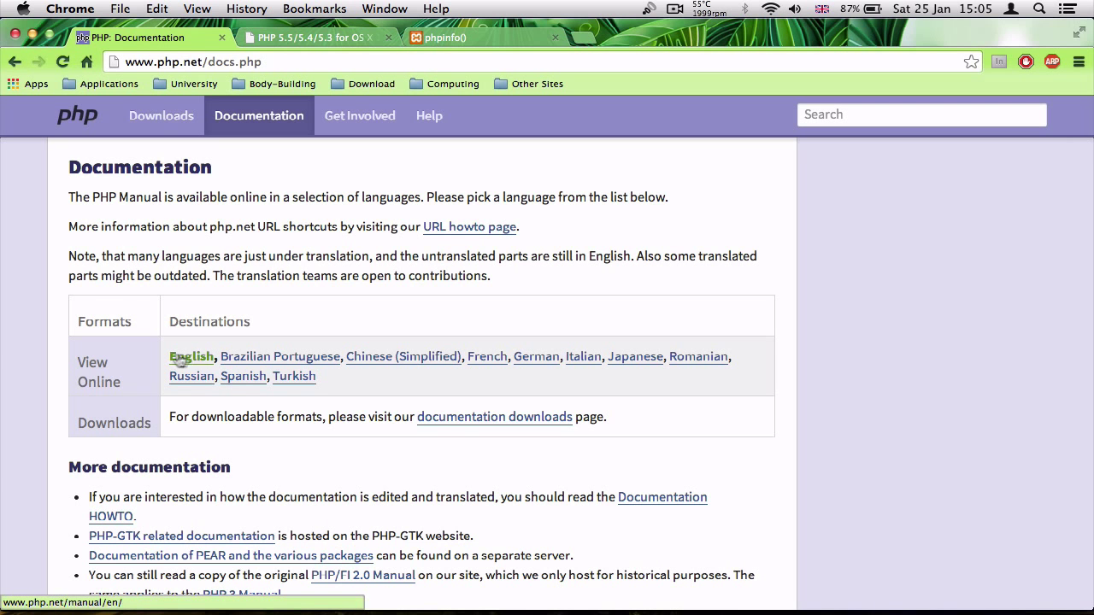
left_click(192, 357)
scroll(281, 418, "down", 5)
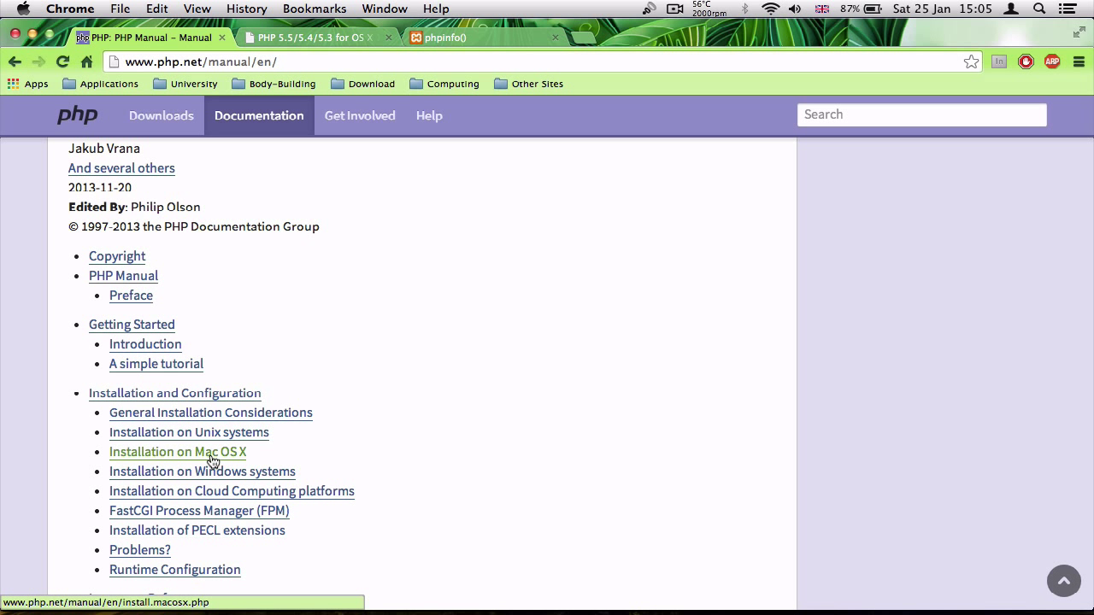
left_click(212, 461)
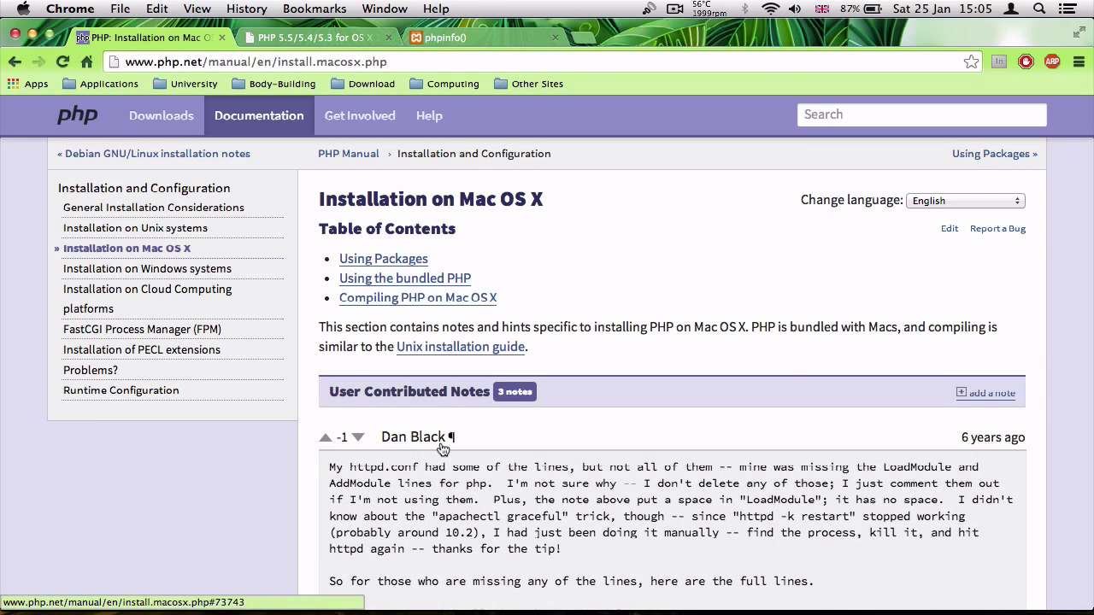
scroll(504, 435, "down", 1)
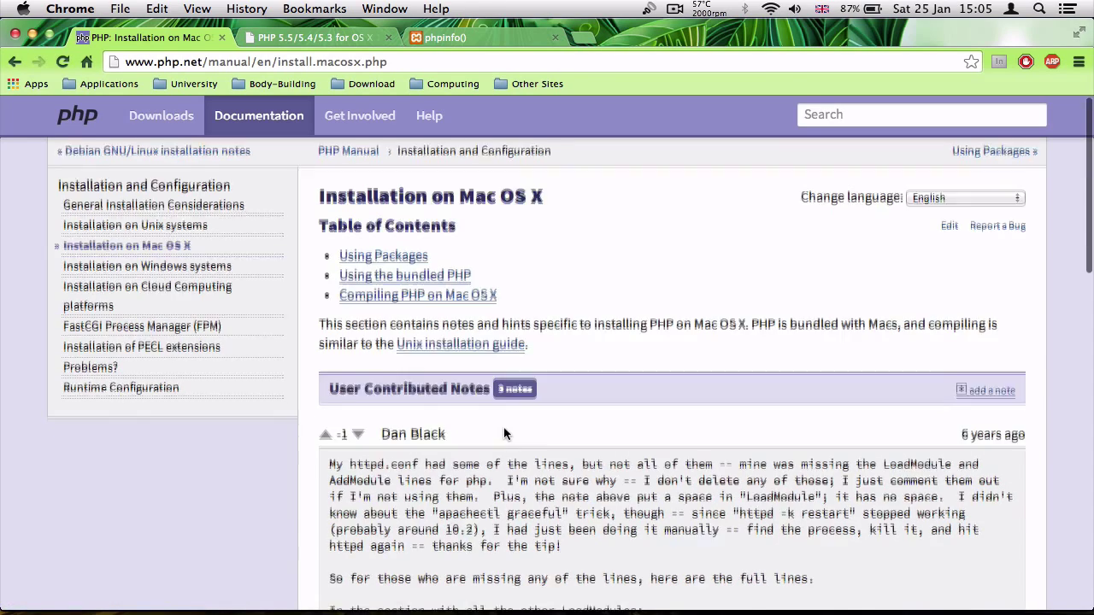
left_click(292, 72)
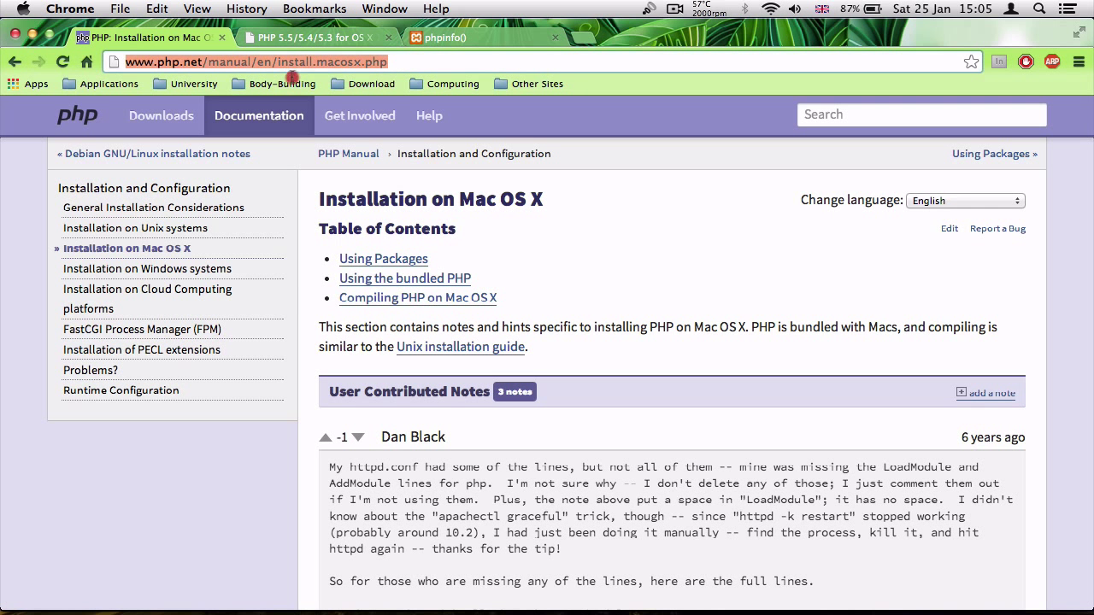
left_click(152, 65)
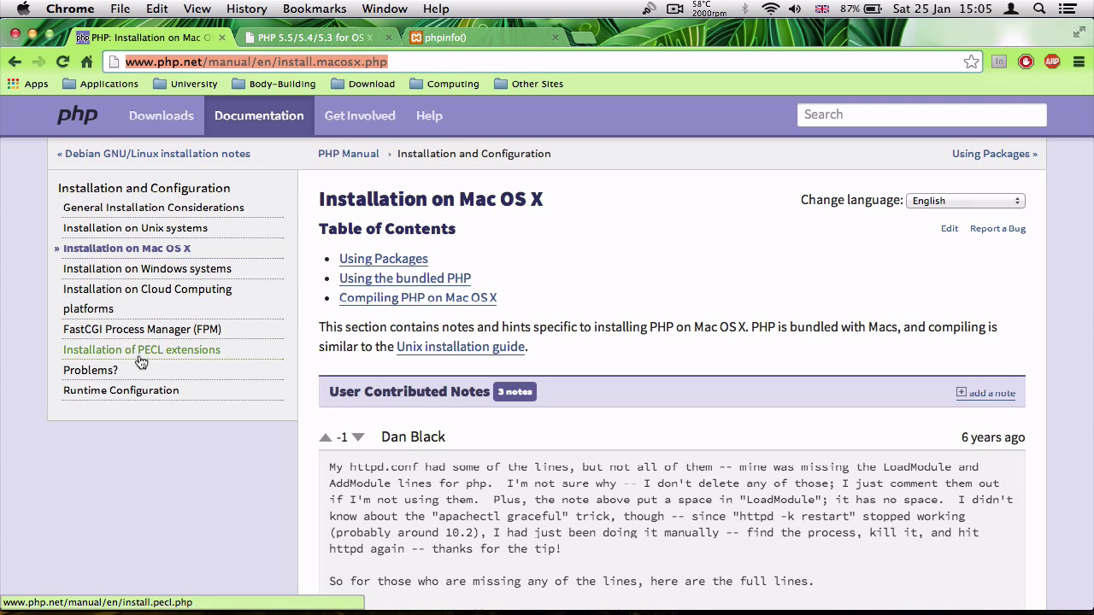
left_click(50, 313)
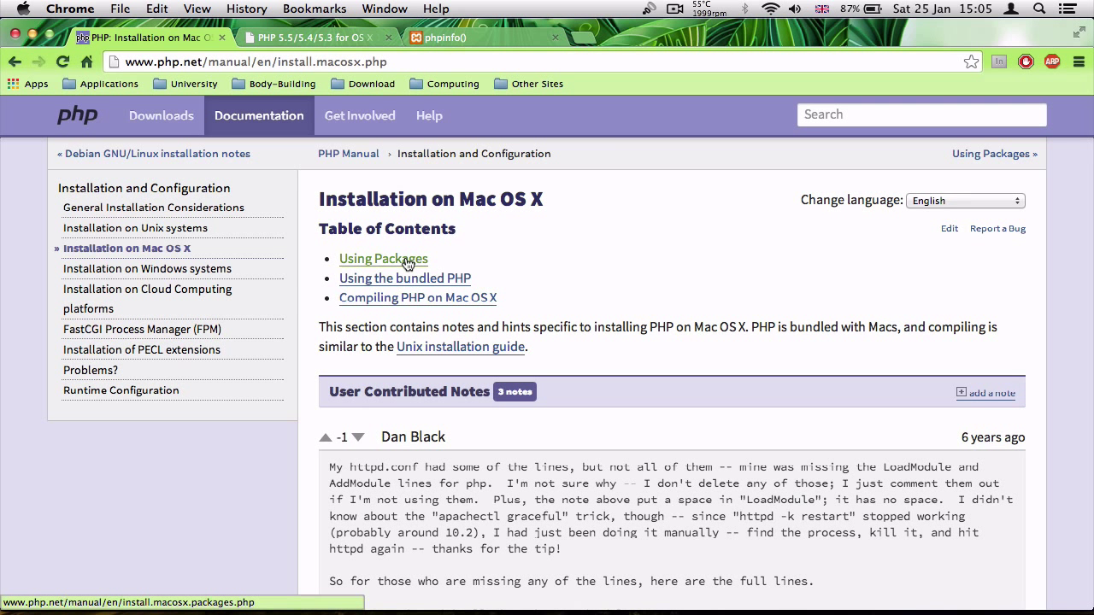
left_click(407, 261)
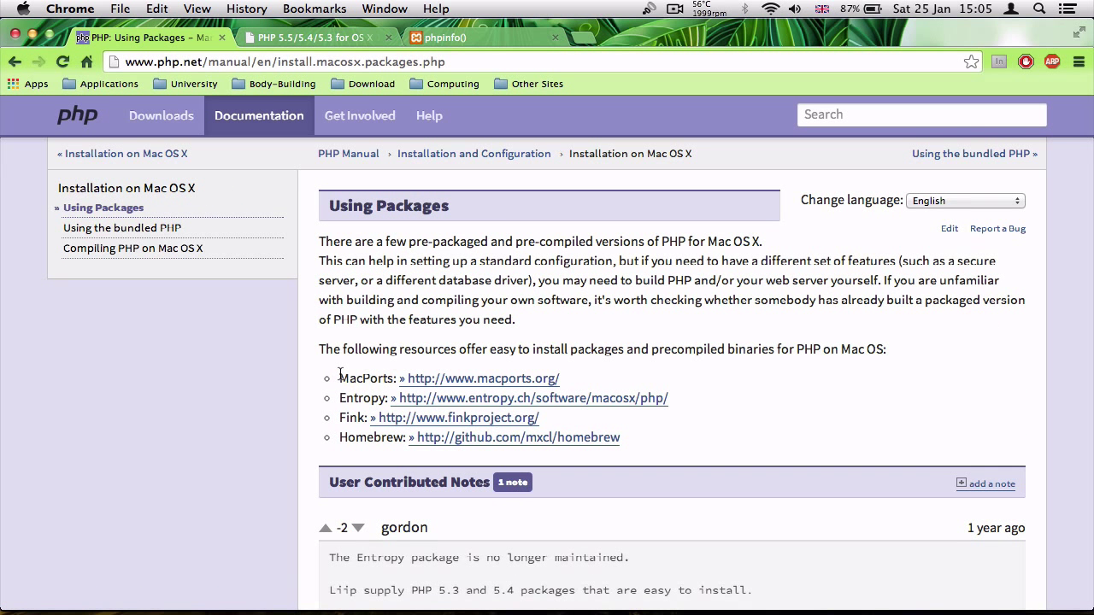
left_click_drag(632, 438, 326, 376)
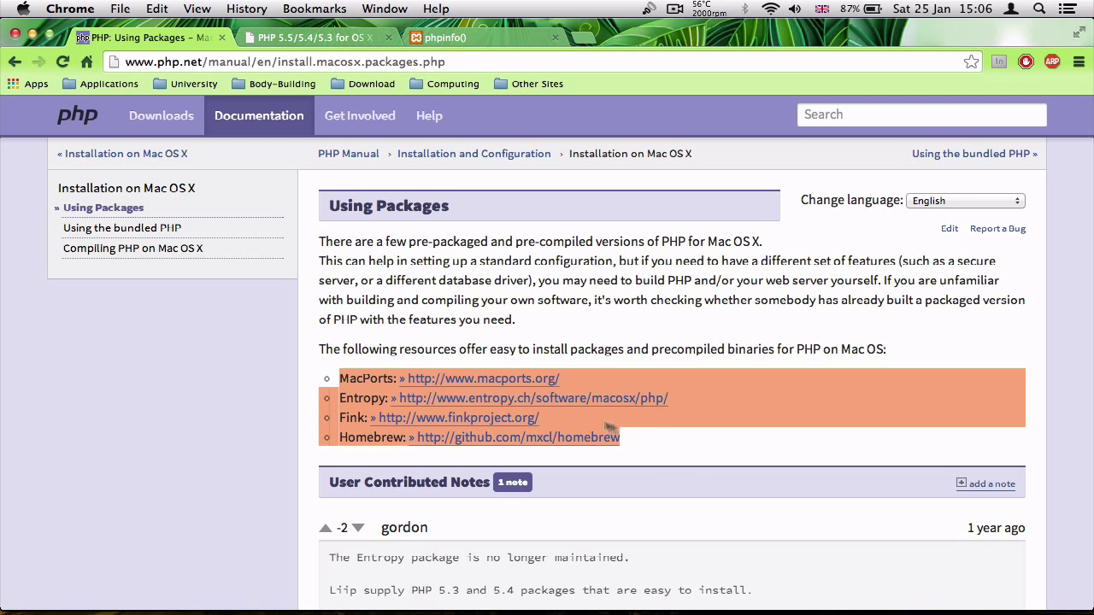
left_click(642, 427)
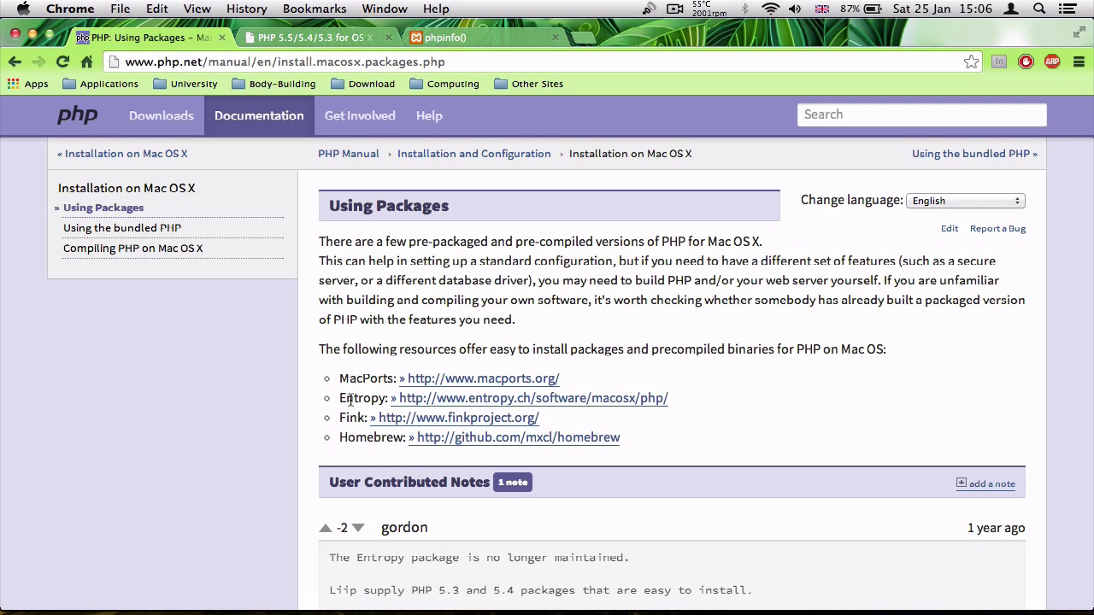
double_click(350, 399)
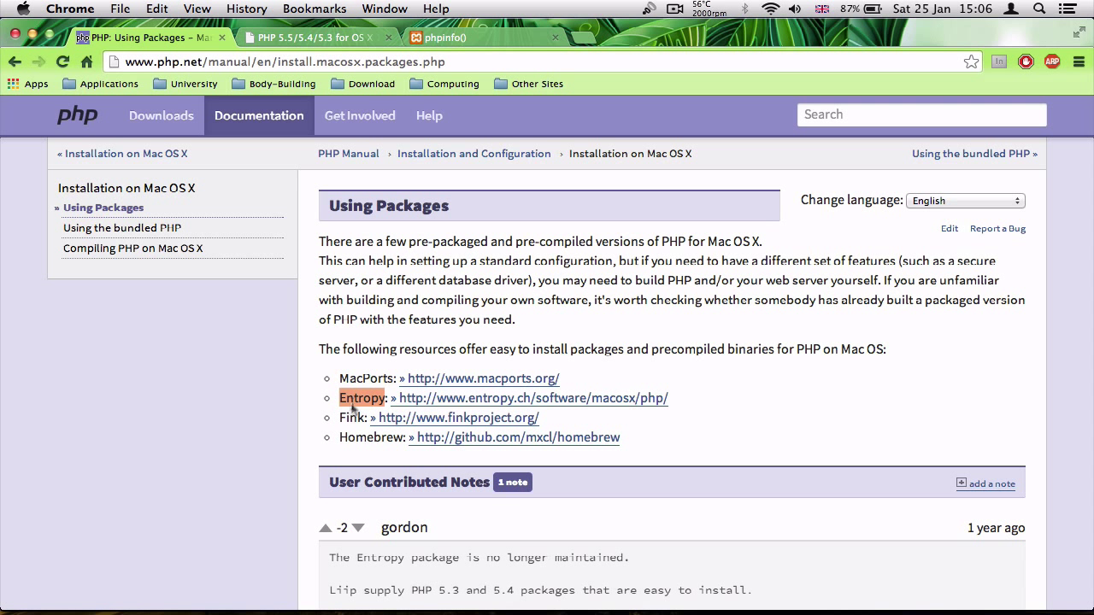
left_click(502, 531)
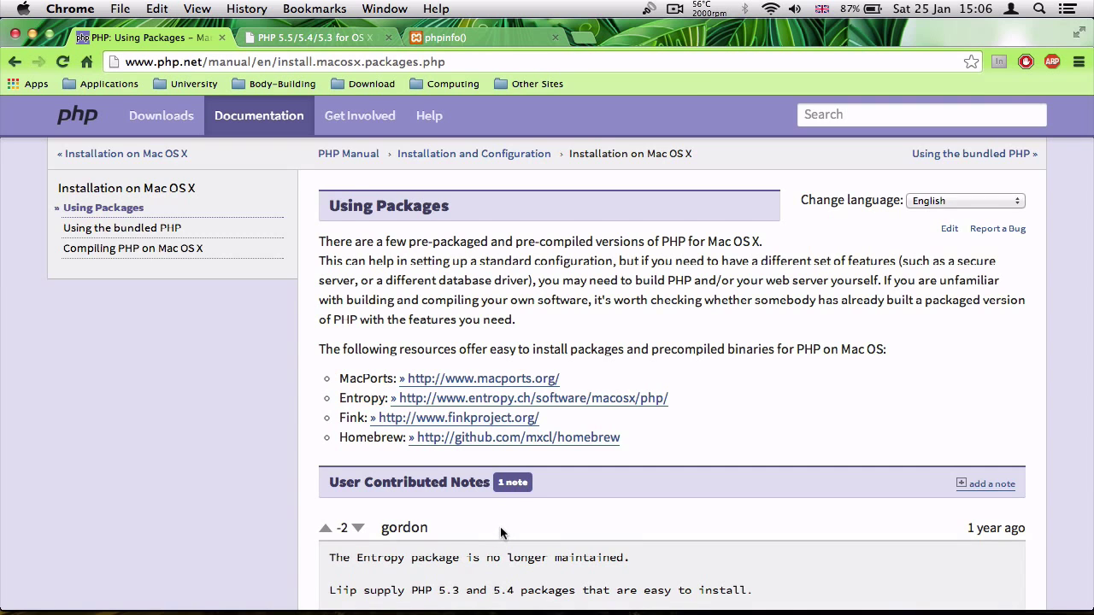
scroll(503, 528, "down", 2)
scroll(501, 530, "down", 2)
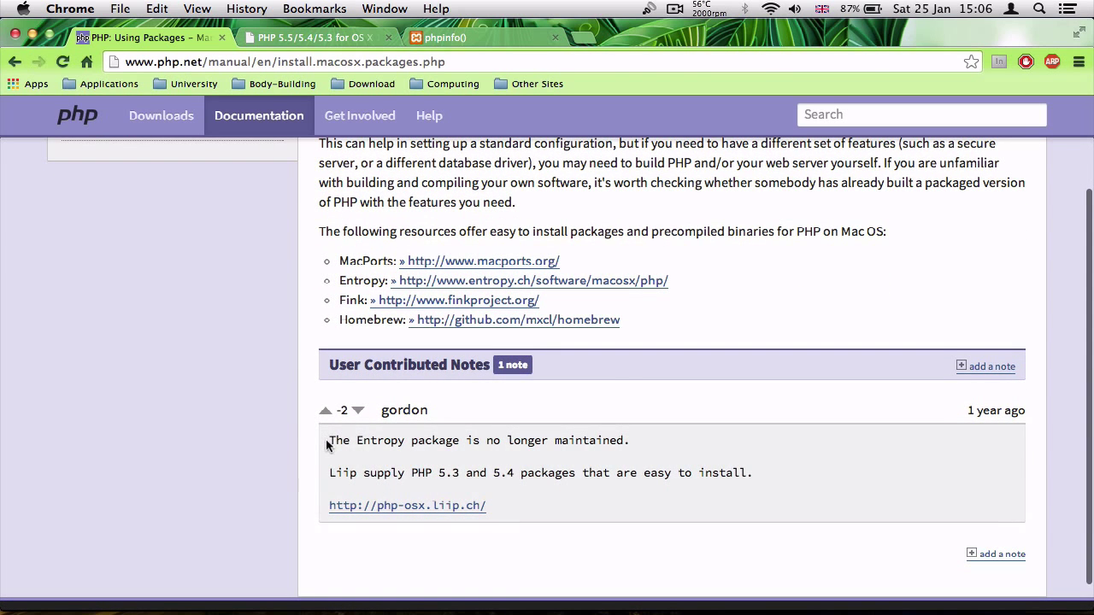
left_click_drag(340, 440, 628, 442)
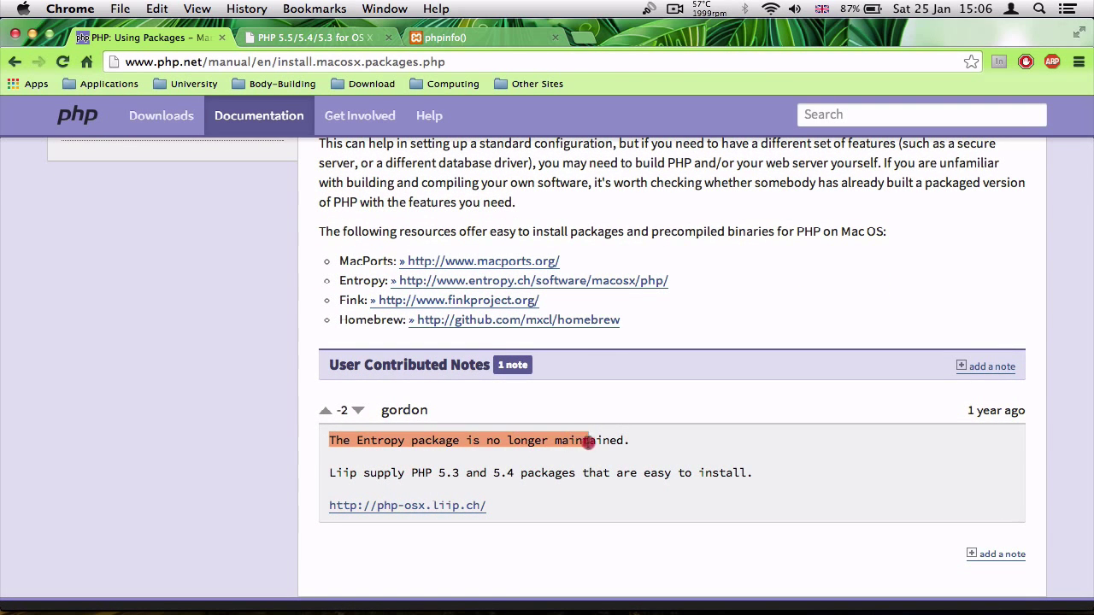
left_click(651, 444)
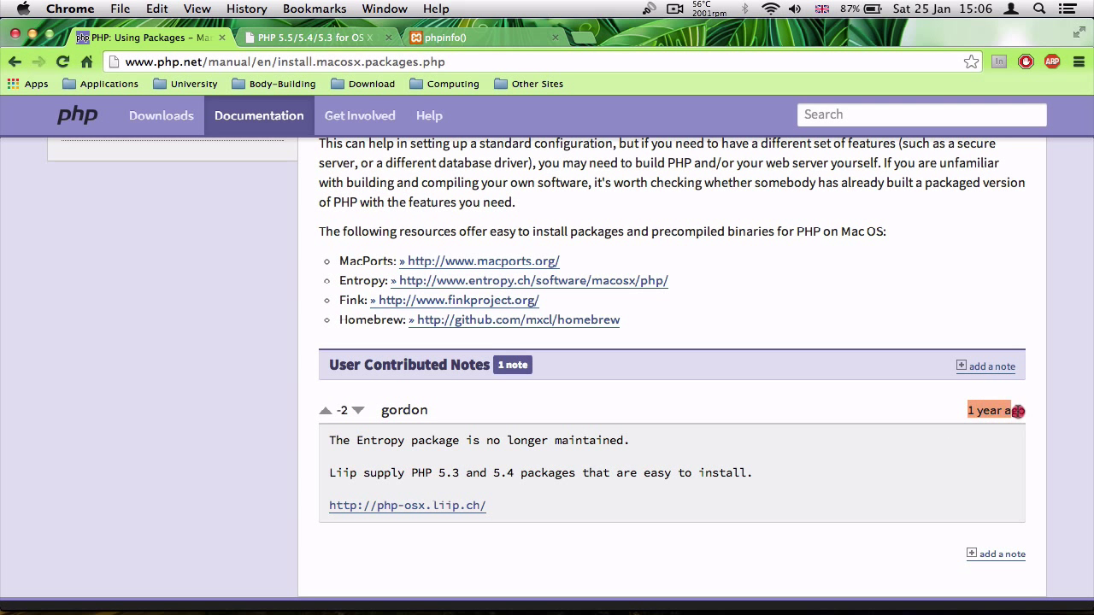
left_click_drag(970, 410, 440, 410)
left_click(743, 422)
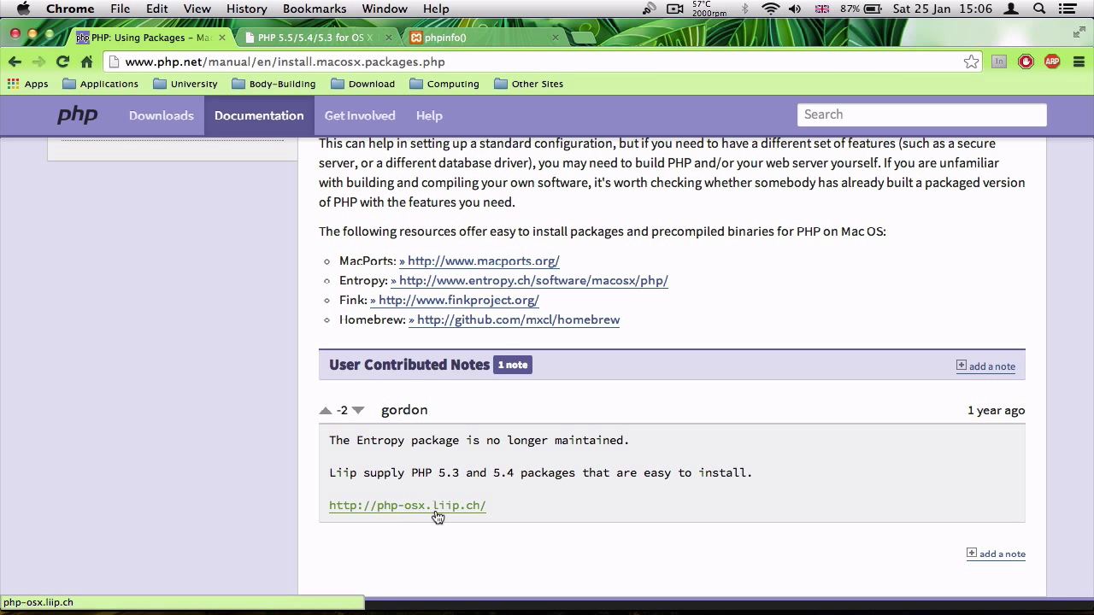
left_click(437, 511)
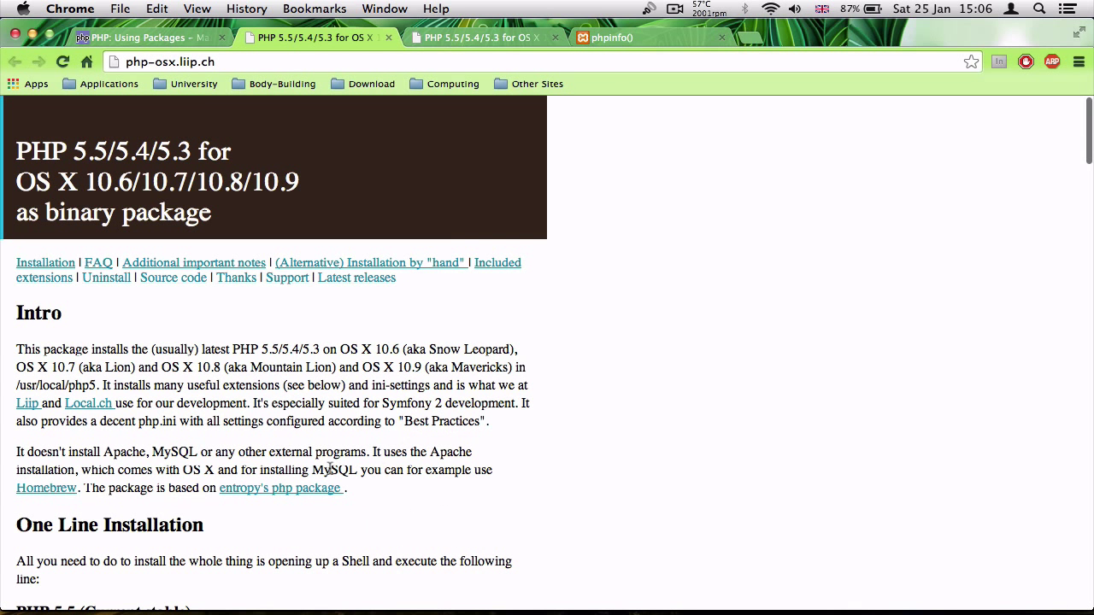
left_click(470, 43)
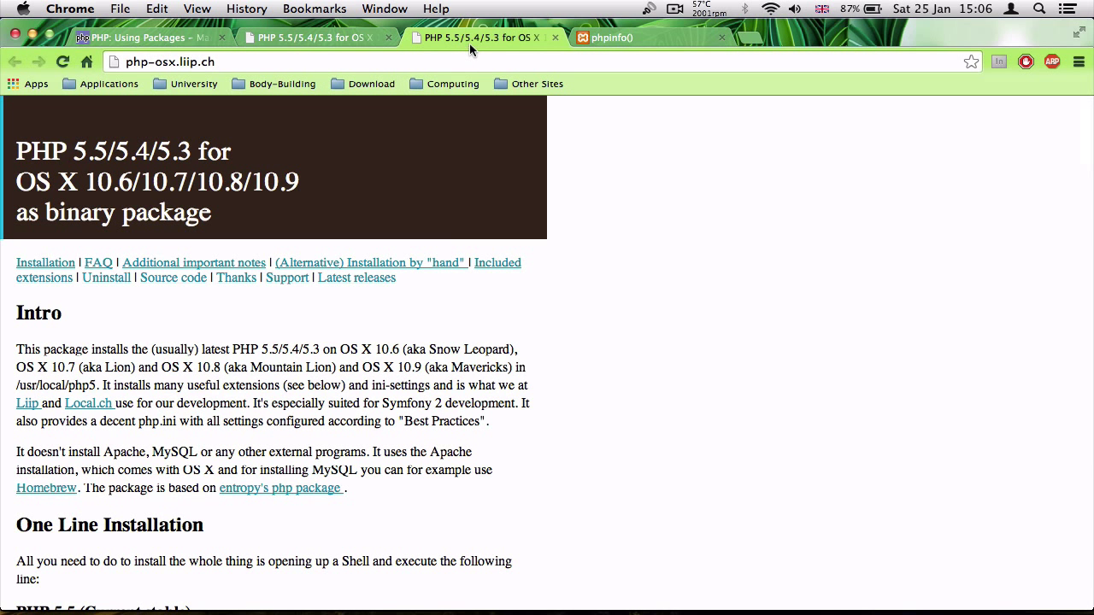
left_click(308, 38)
left_click(611, 38)
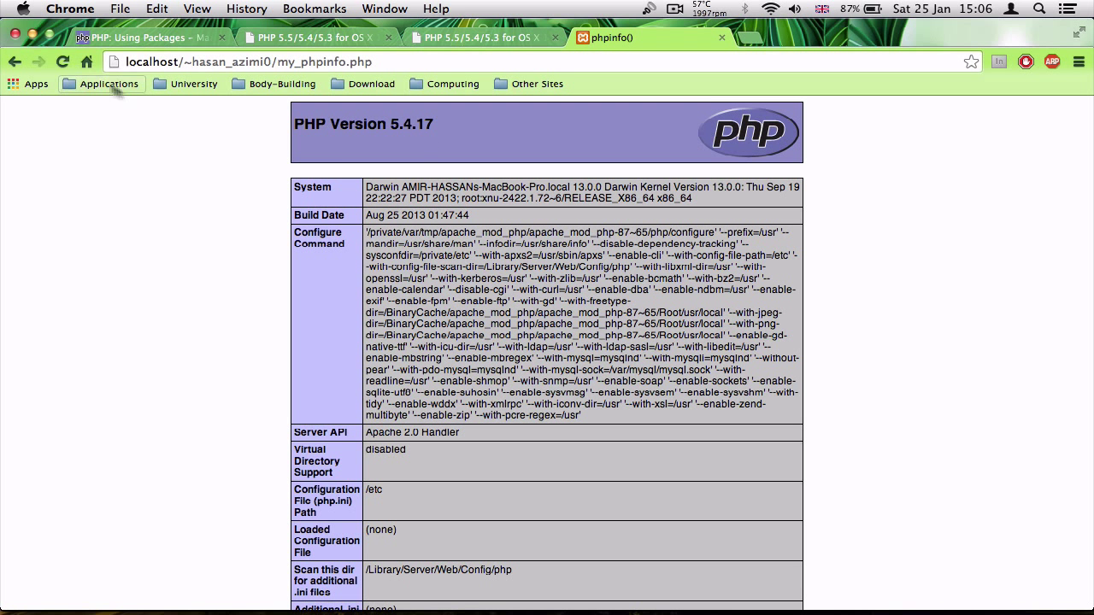
left_click(62, 61)
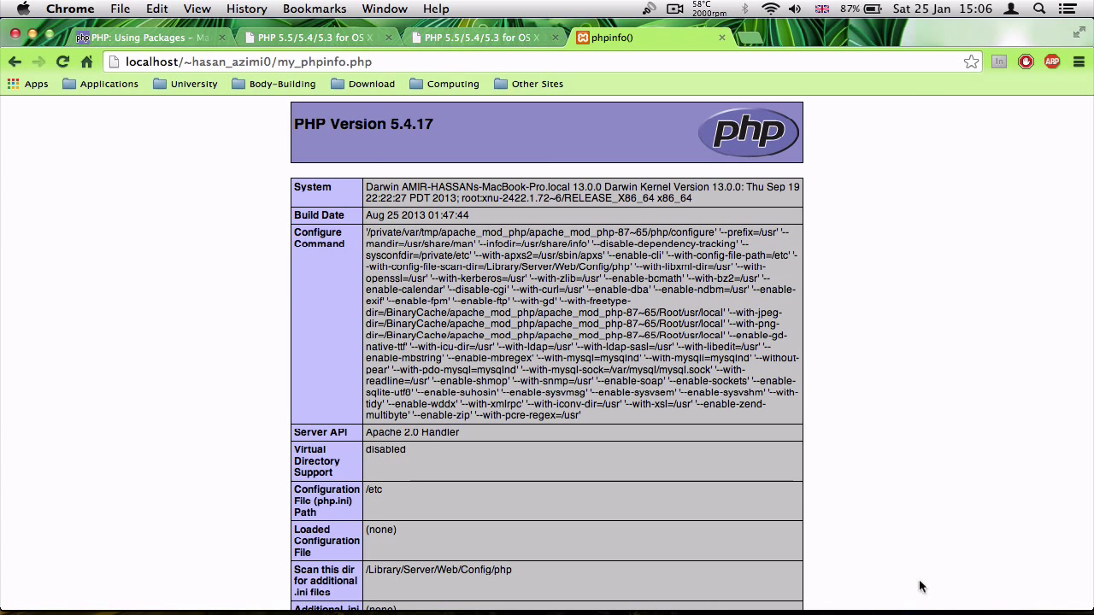
left_click(340, 37)
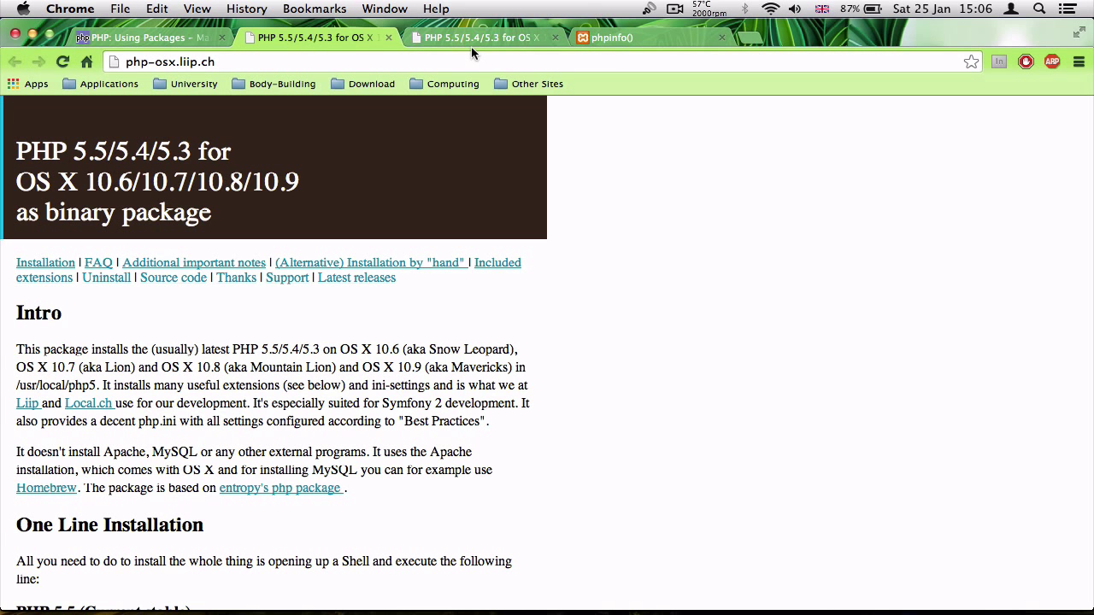
left_click(162, 38)
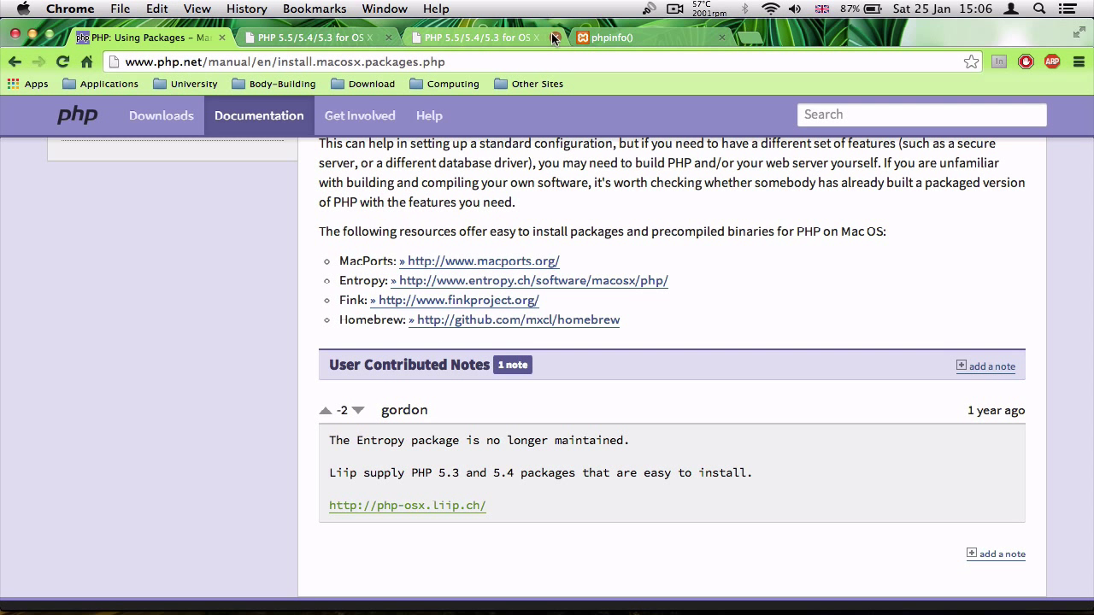
middle_click(489, 36)
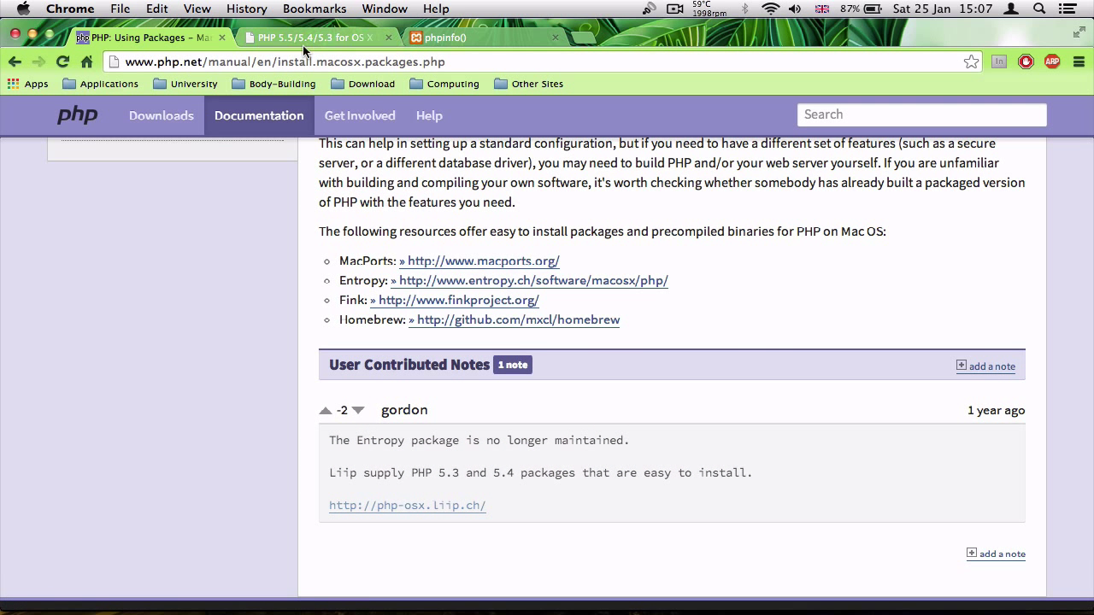
- Switch to the php-osx.liip.ch tab and review its PHP 5.5/5.4/5.3 heading
left_click(301, 37)
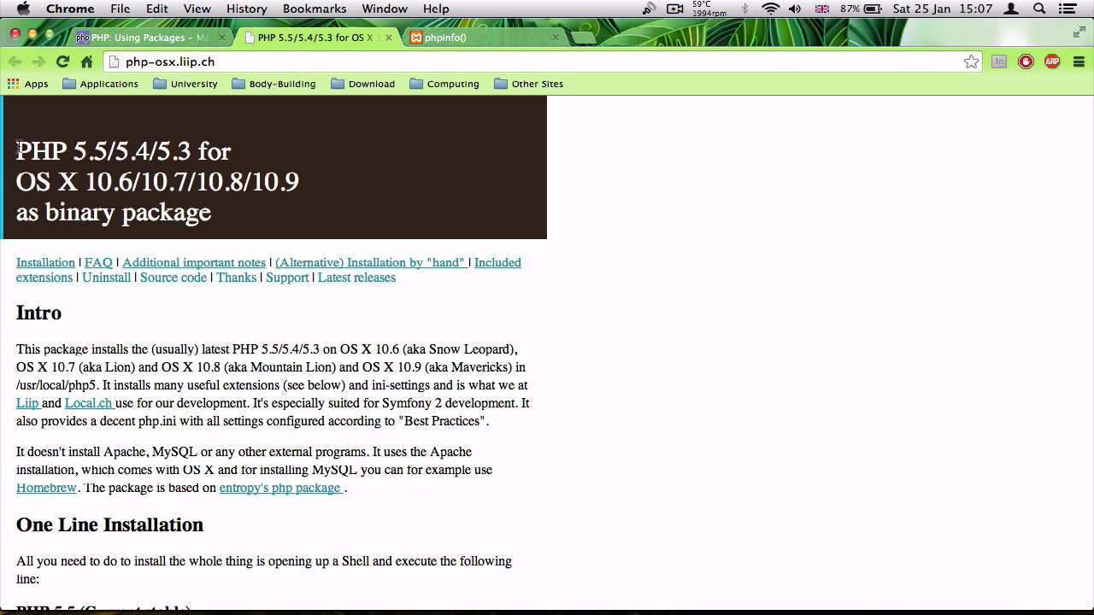
mouse_move(18, 149)
left_mouse_down()
mouse_move(189, 150)
mouse_move(184, 181)
left_mouse_up()
left_click(185, 147)
- Check in About This Mac that OS X 10.9.1 is installed, then close the window
left_click(60, 9)
mouse_move(24, 10)
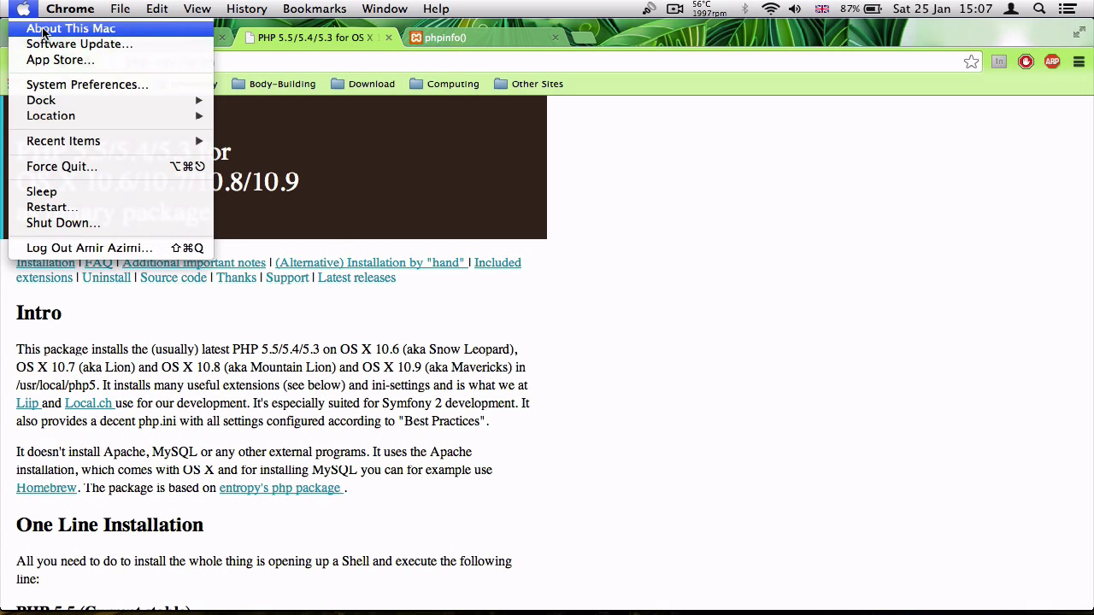
left_click(47, 29)
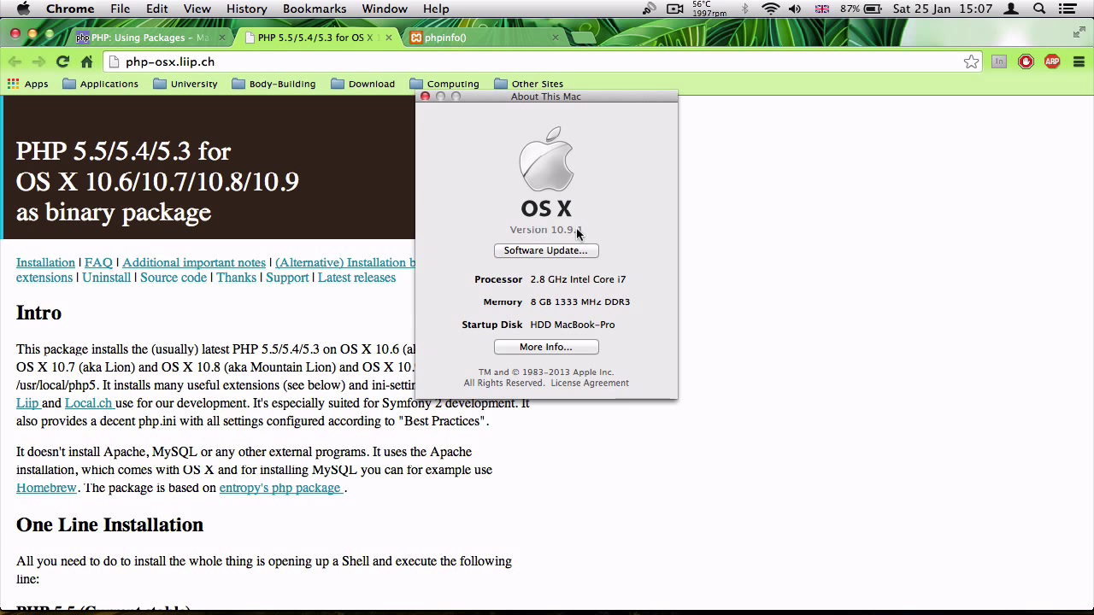
left_click(525, 229)
left_click(575, 229)
left_click(589, 229)
left_click(589, 229)
left_click(589, 229)
left_click(589, 229)
left_click(425, 97)
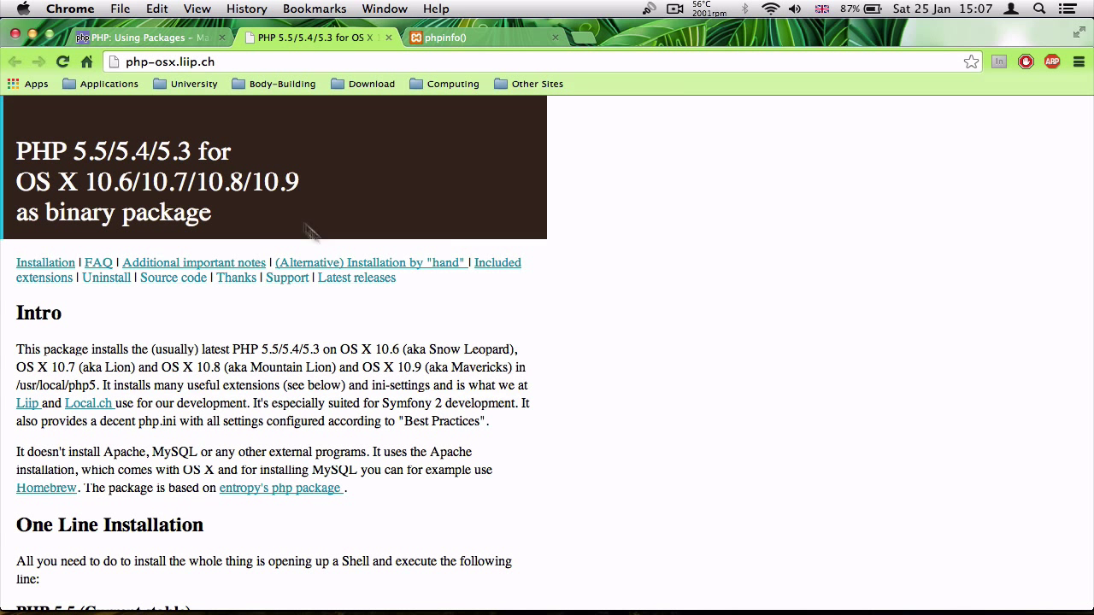
- Select the full PHP 5.5 (Current stable) curl install command and copy it
scroll(362, 262, "down", 5)
scroll(362, 261, "down", 3)
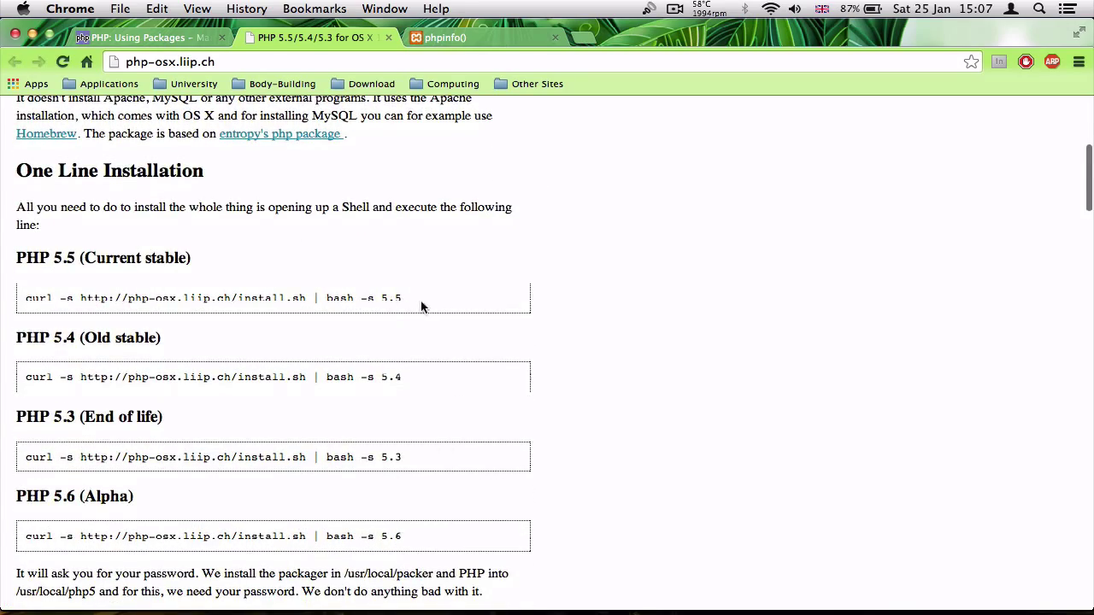
mouse_move(403, 297)
left_mouse_down()
mouse_move(32, 290)
mouse_move(75, 259)
left_mouse_up()
left_click_drag(404, 297, 26, 300)
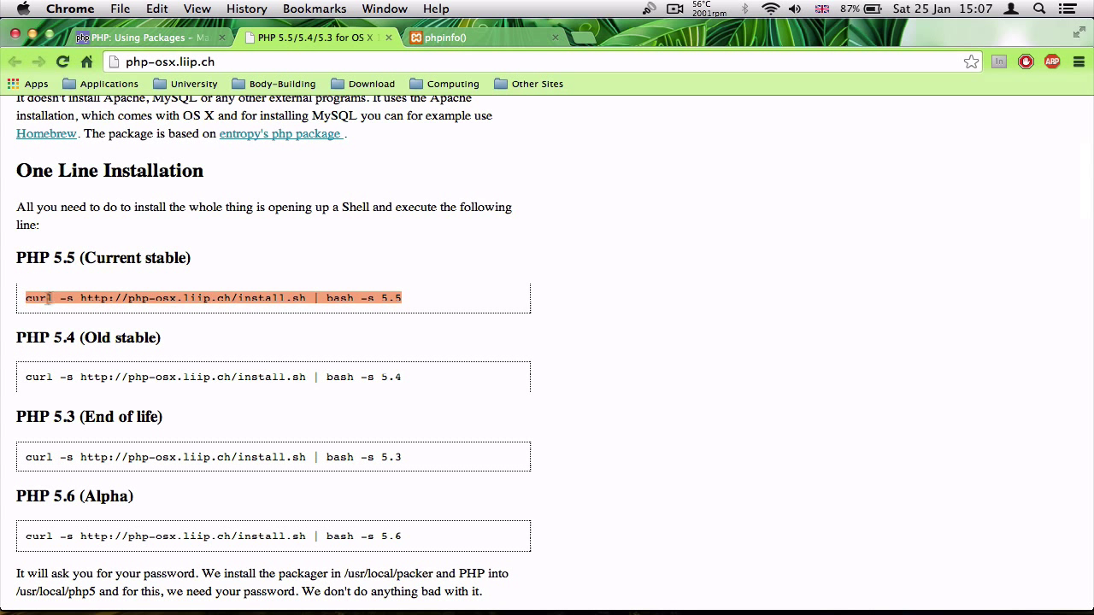
right_click(64, 294)
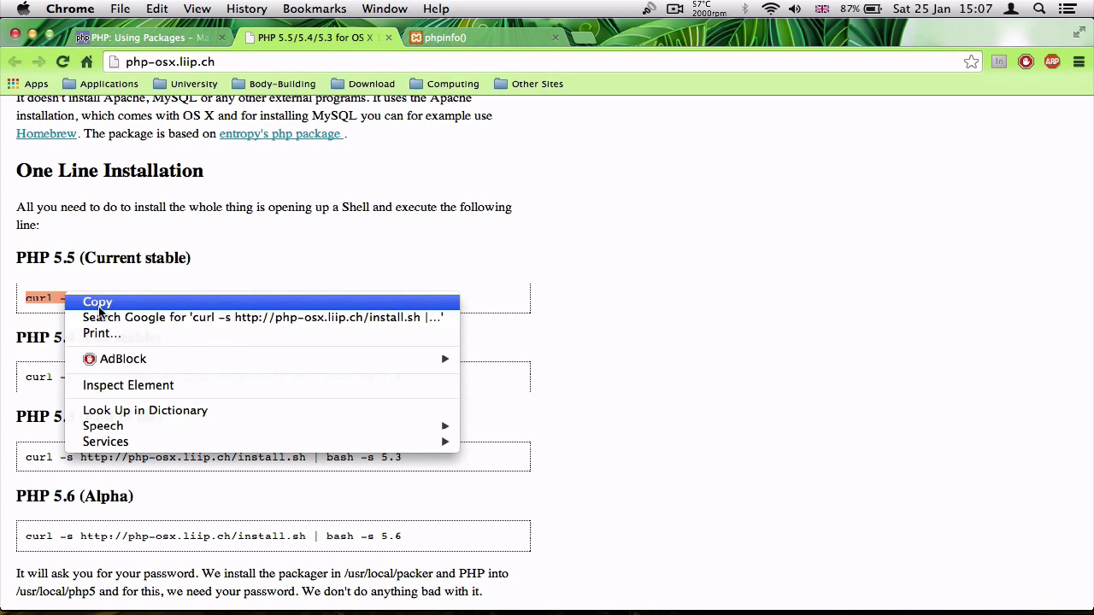
left_click(99, 304)
- Paste the PHP 5.5 curl installer command into iTerm, run it, and enter the account password
key("super+Tab")
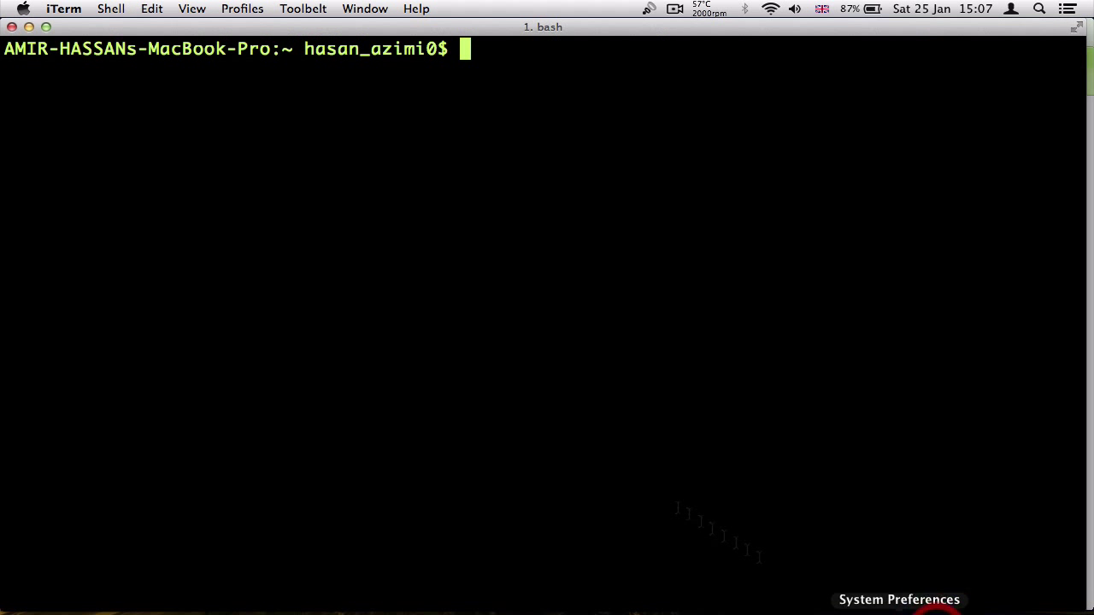
key("super+v")
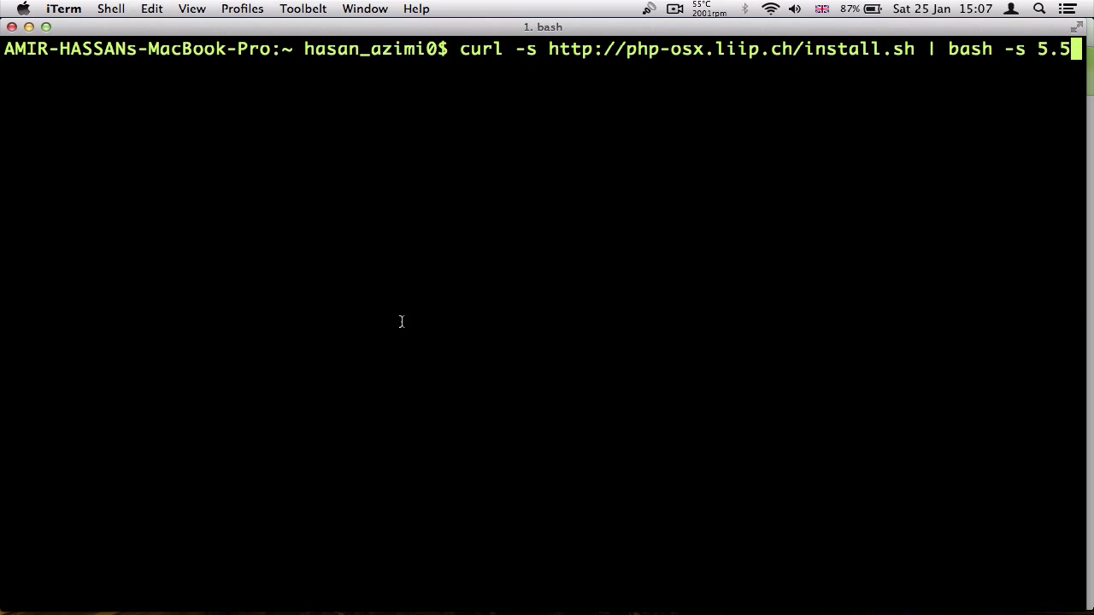
key("Return")
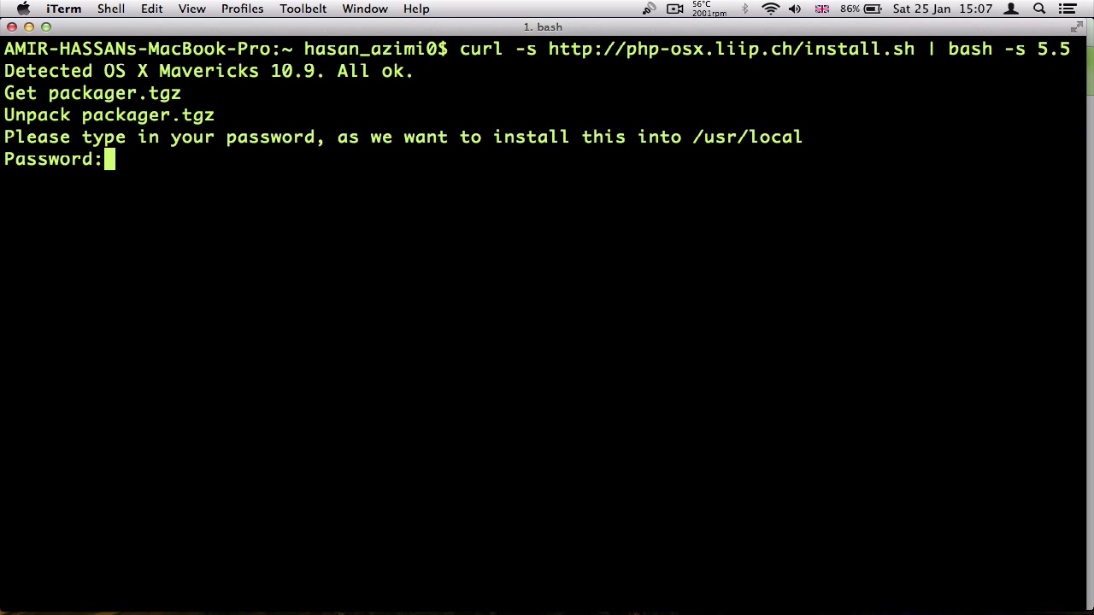
key("Return")
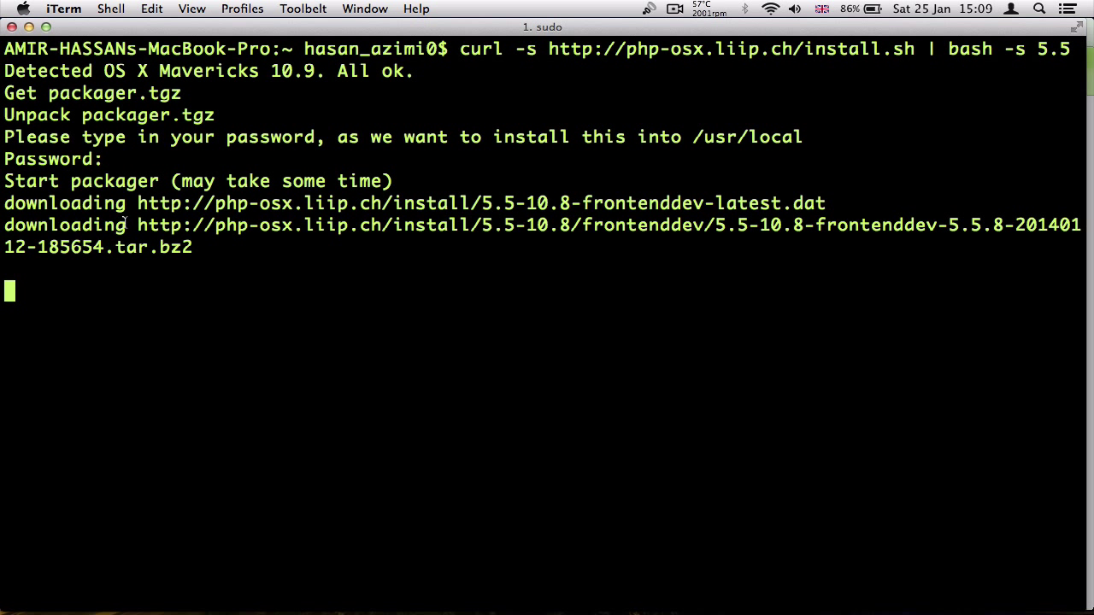
- Highlight the downloading lines and the 'may take some time' note as the package downloads
left_click_drag(125, 224, 4, 224)
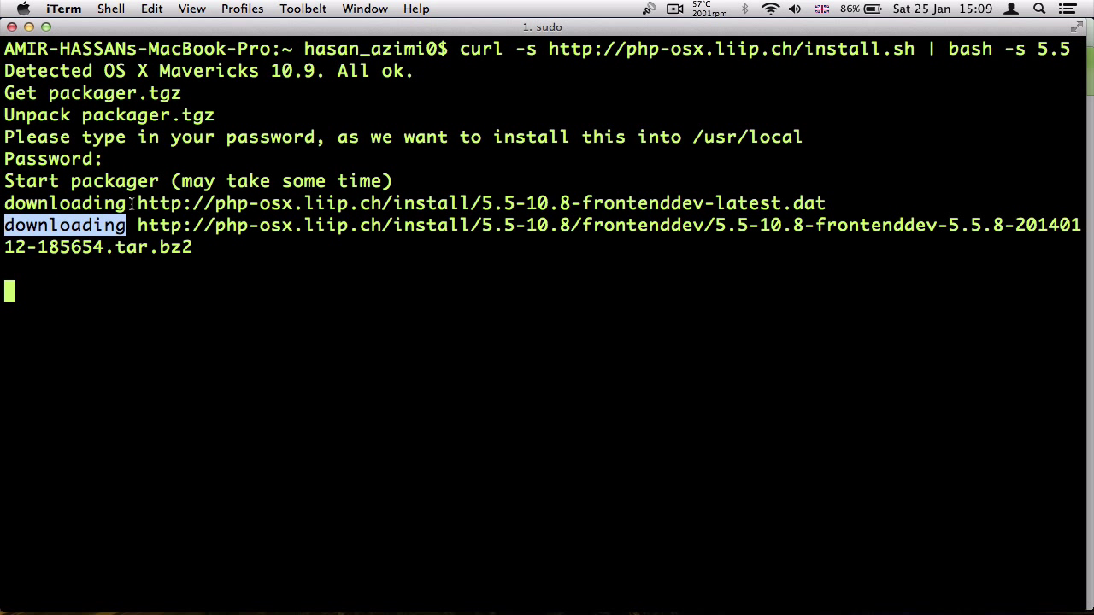
mouse_move(131, 203)
left_mouse_down()
mouse_move(4, 203)
mouse_move(128, 276)
left_mouse_up()
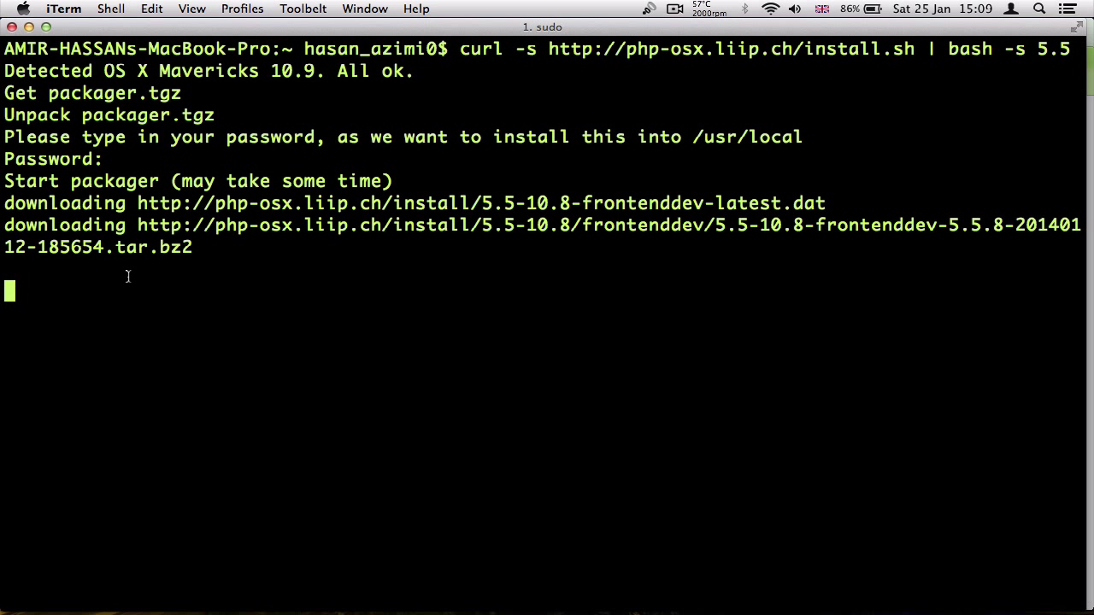
left_click_drag(383, 180, 182, 181)
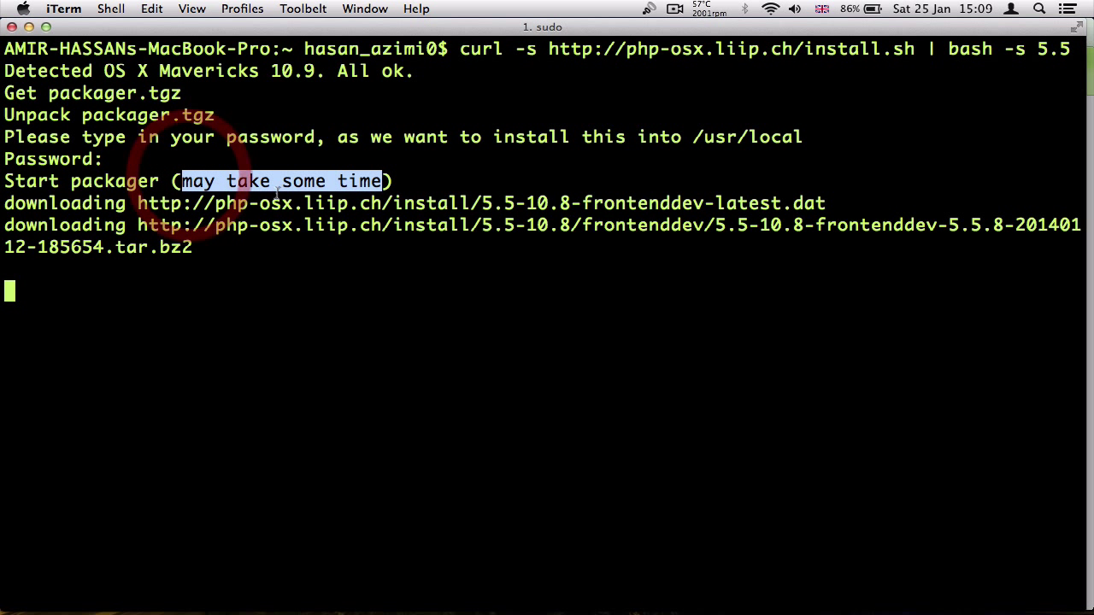
left_click(228, 279)
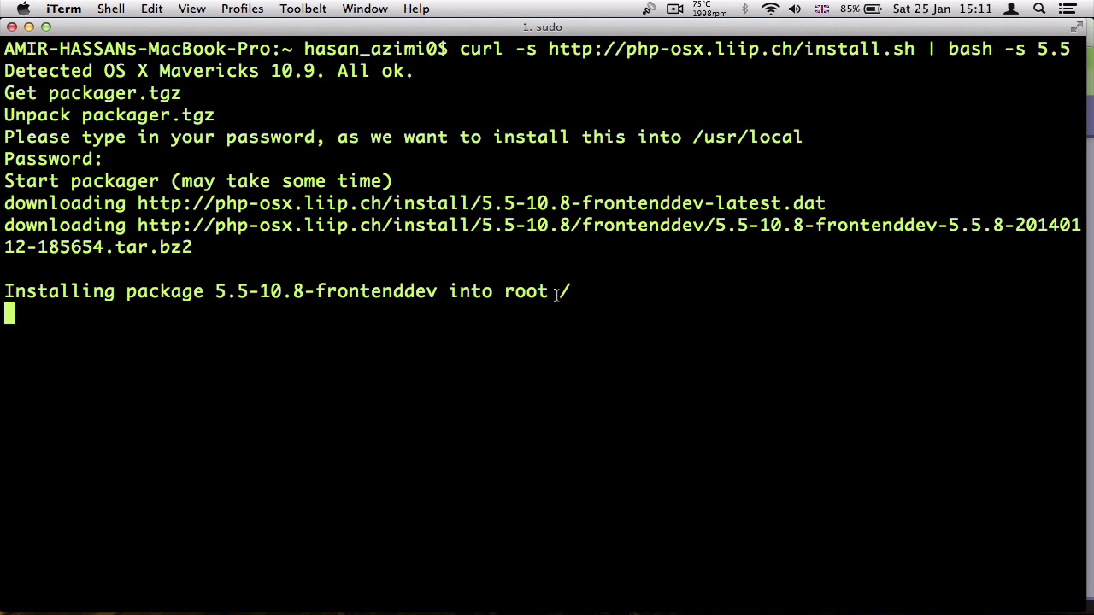
- Mark the Installing package, Restarting Apache and Syntax OK lines as the installer completes
left_click_drag(574, 292, 15, 291)
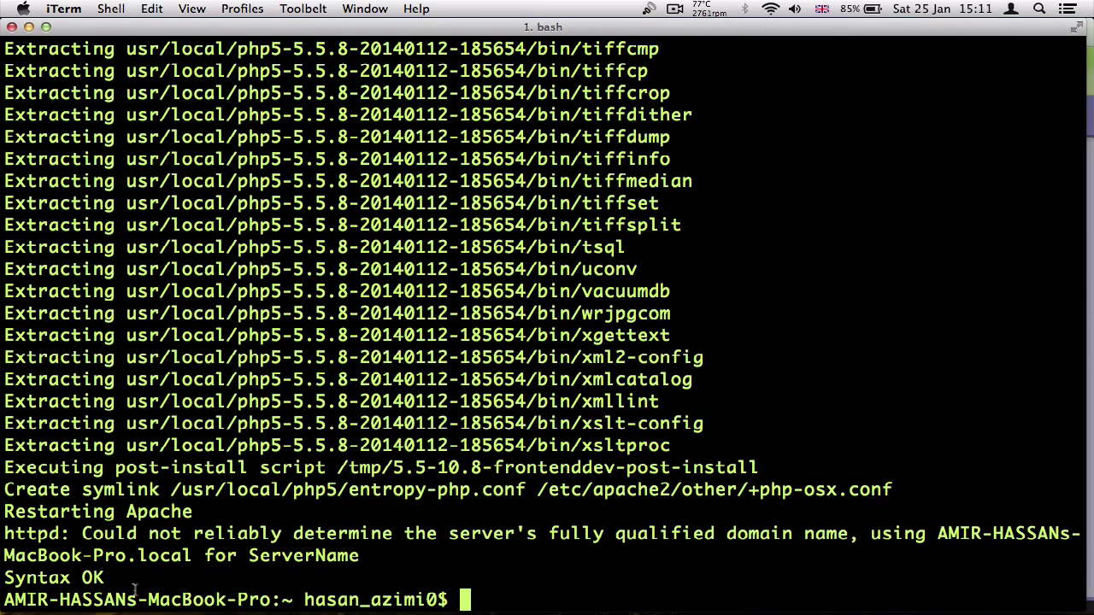
left_click_drag(196, 509, 4, 511)
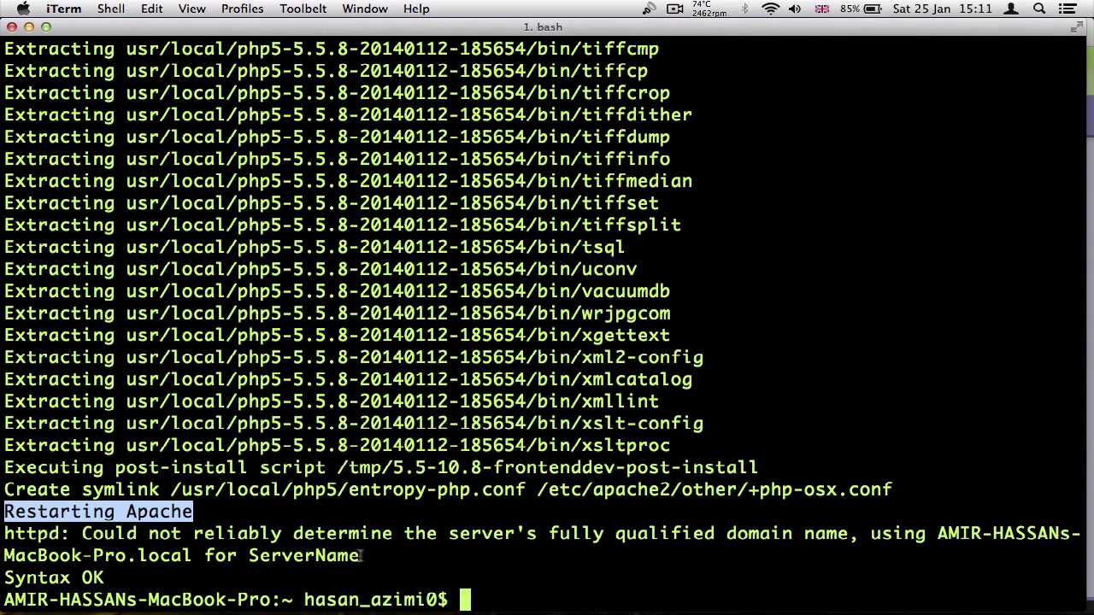
left_click_drag(111, 579, 2, 579)
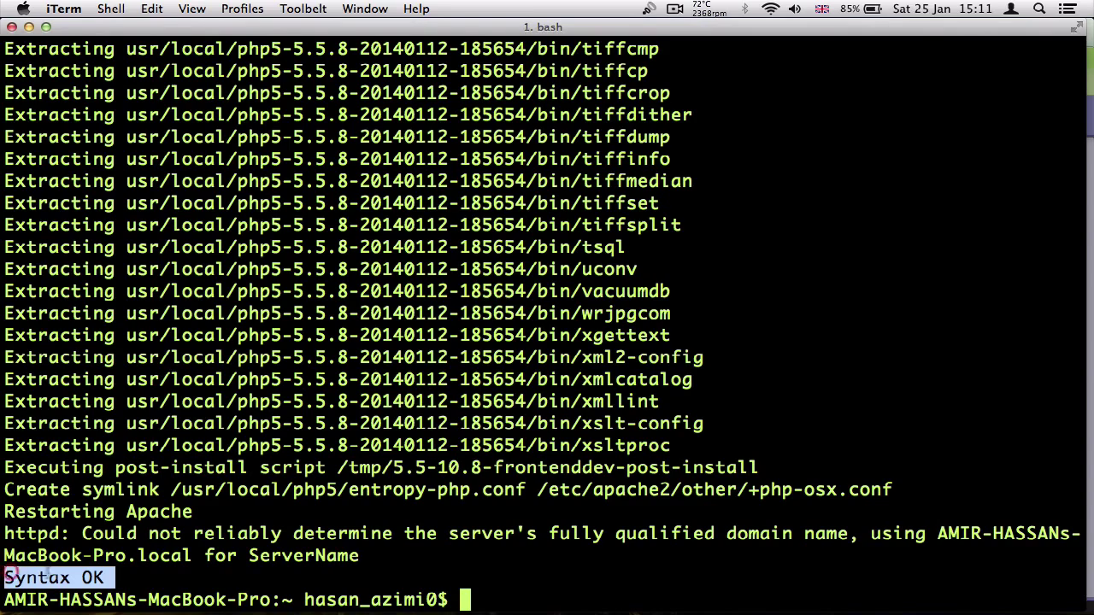
- Bring Chrome forward and reload the phpinfo() tab
left_click(452, 607)
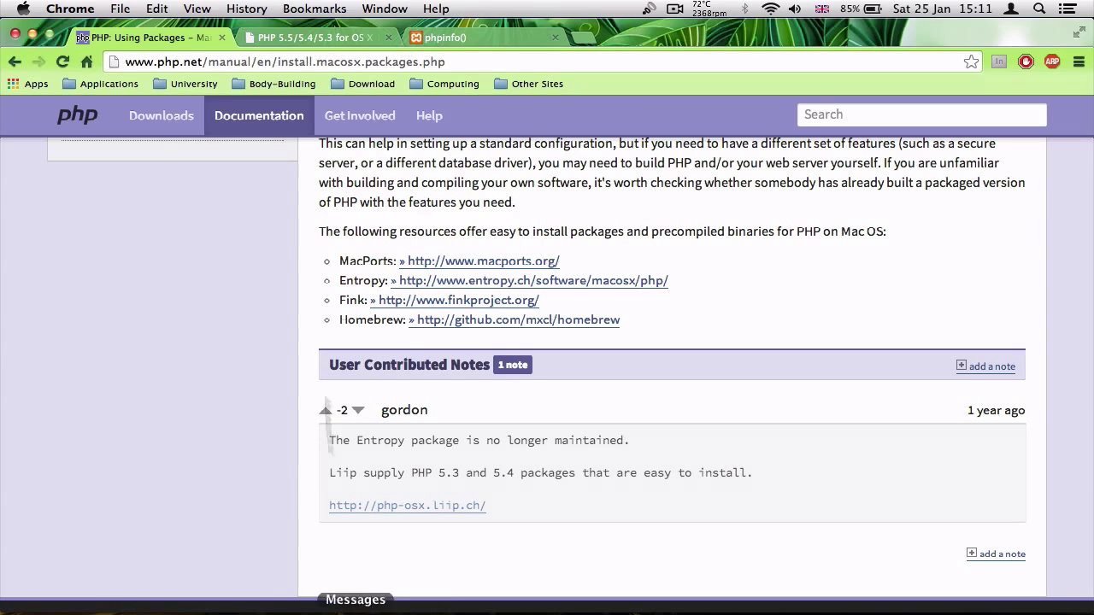
left_click(460, 38)
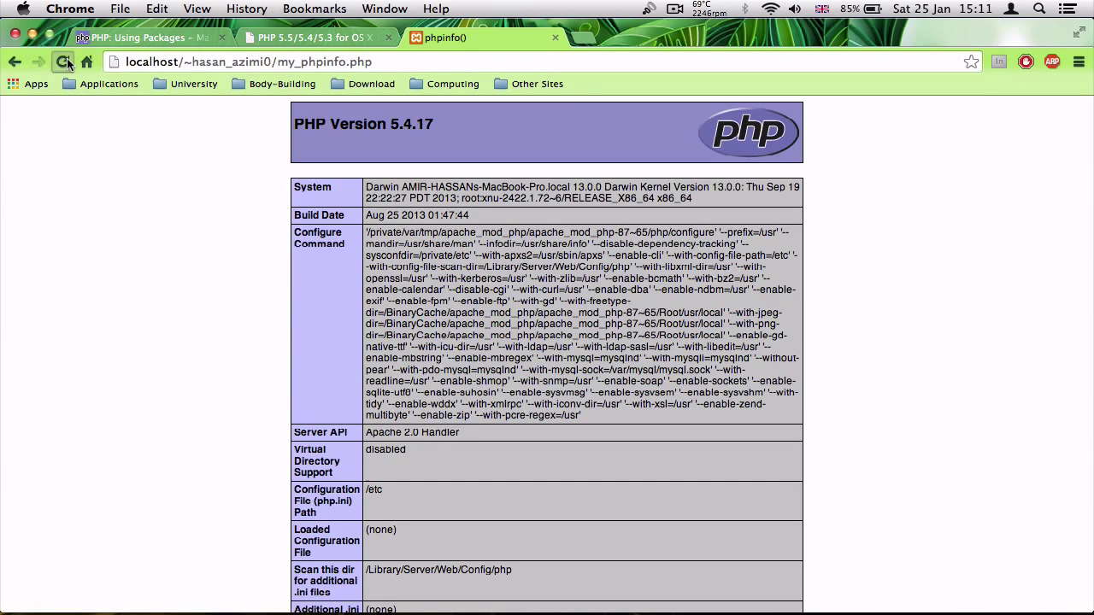
left_click(63, 62)
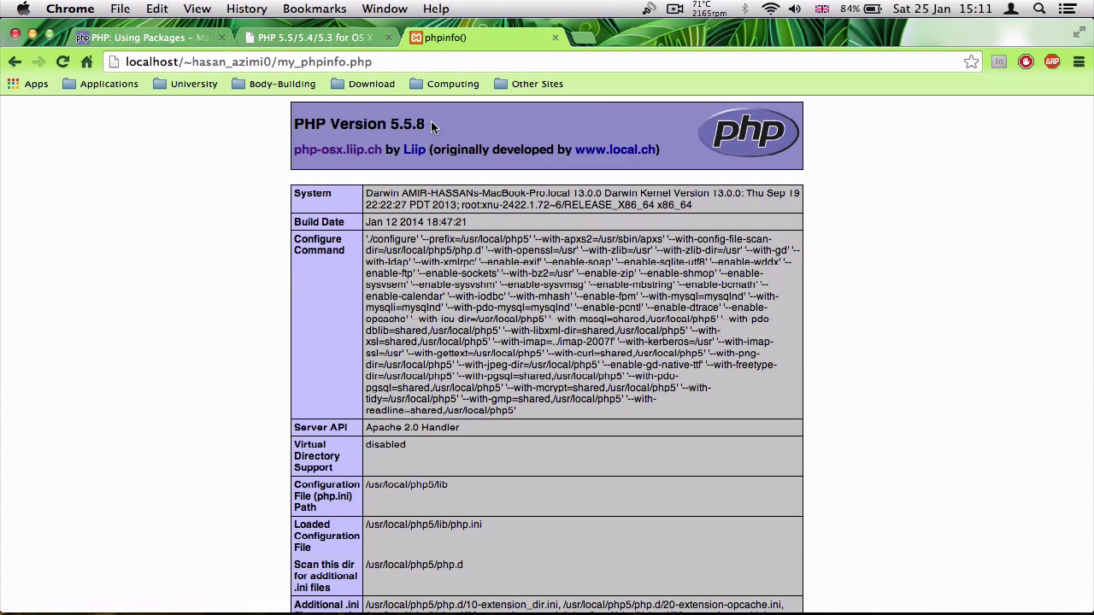
- Highlight PHP Version 5.5.8 in the phpinfo header, then return to iTerm
left_click_drag(426, 124, 289, 127)
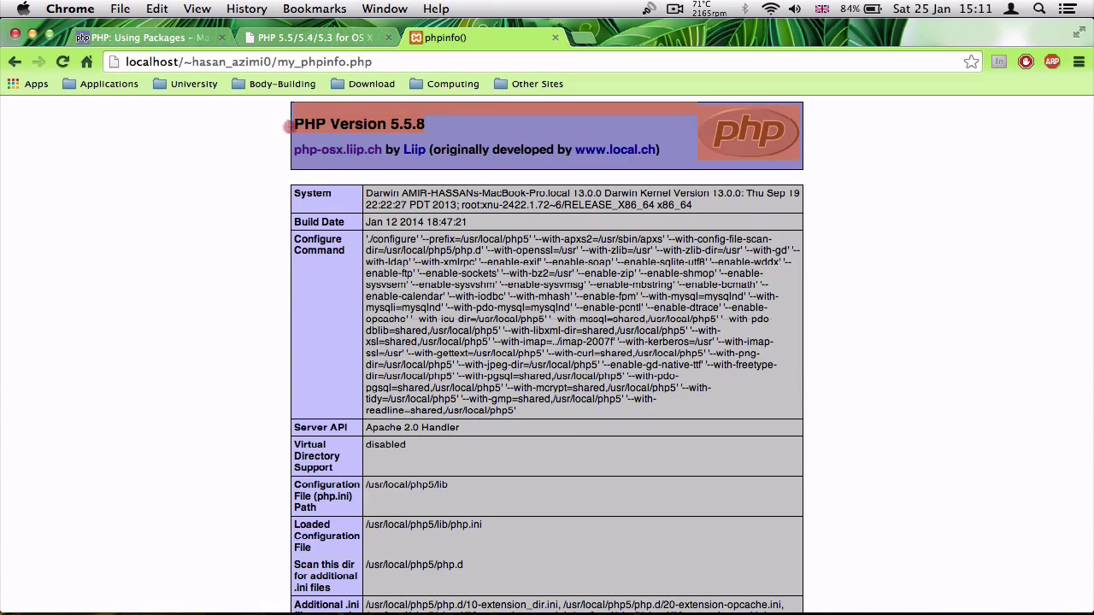
left_click(450, 129)
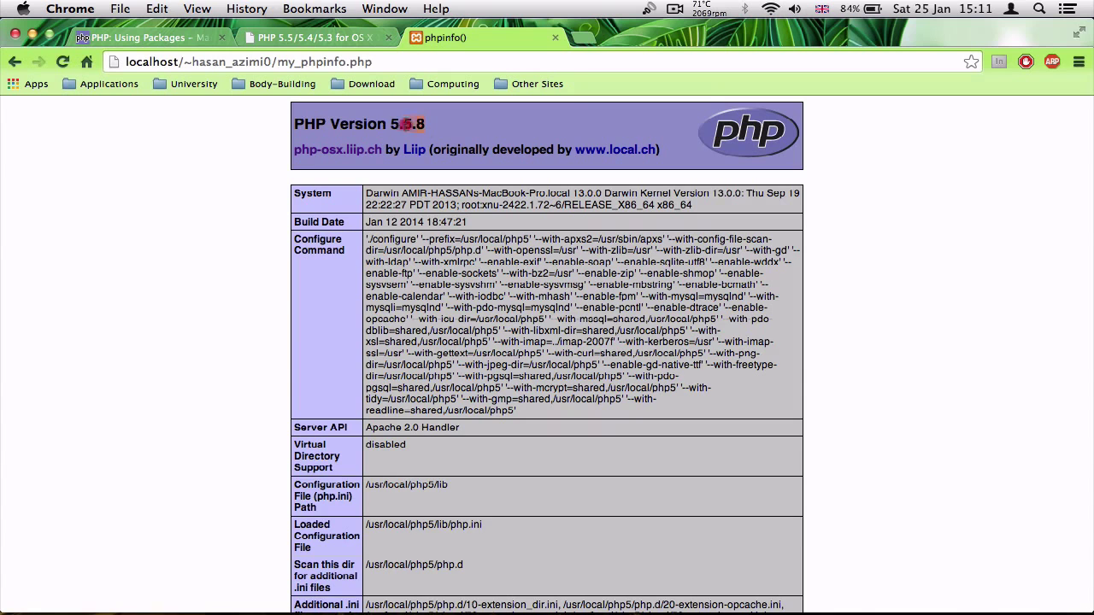
left_click_drag(425, 123, 290, 125)
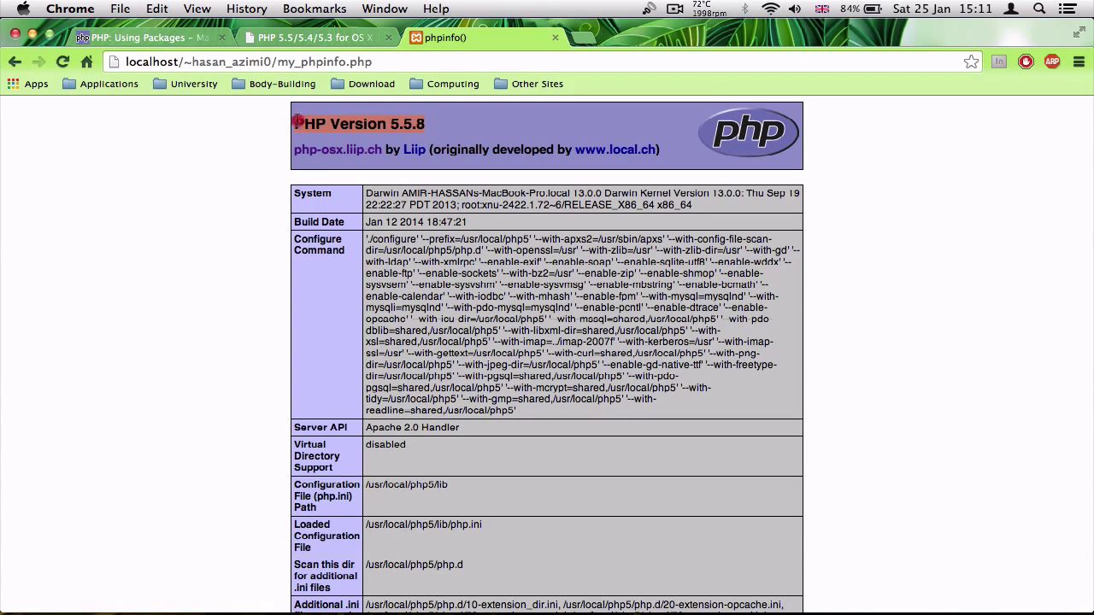
left_click(211, 282)
left_click(928, 611)
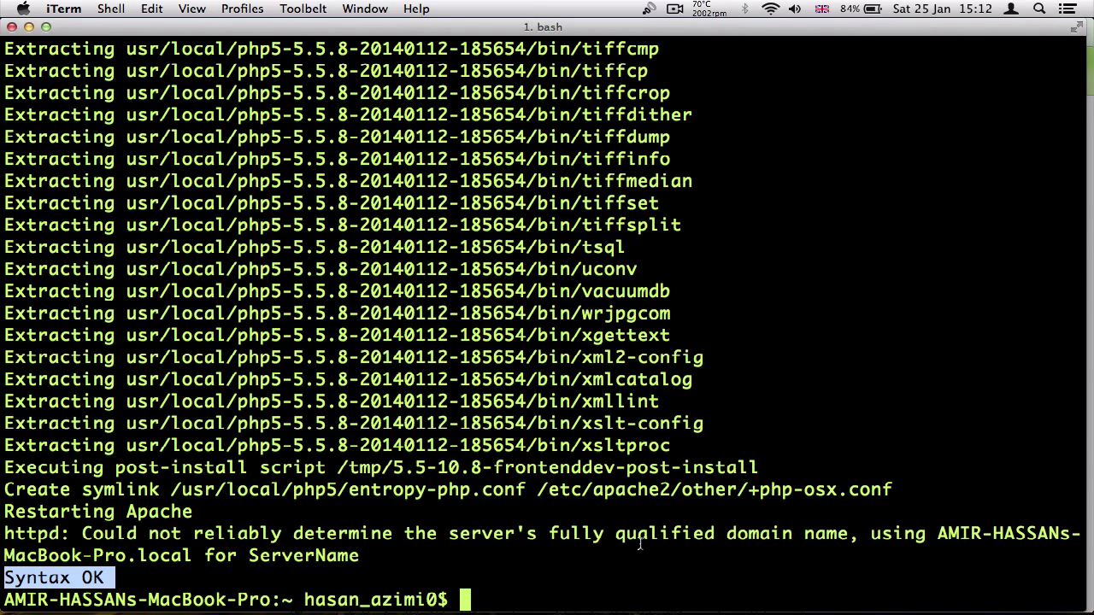
- Clear the terminal and run php -v, which reports 5.4.17, then switch back to Chrome
type("clea")
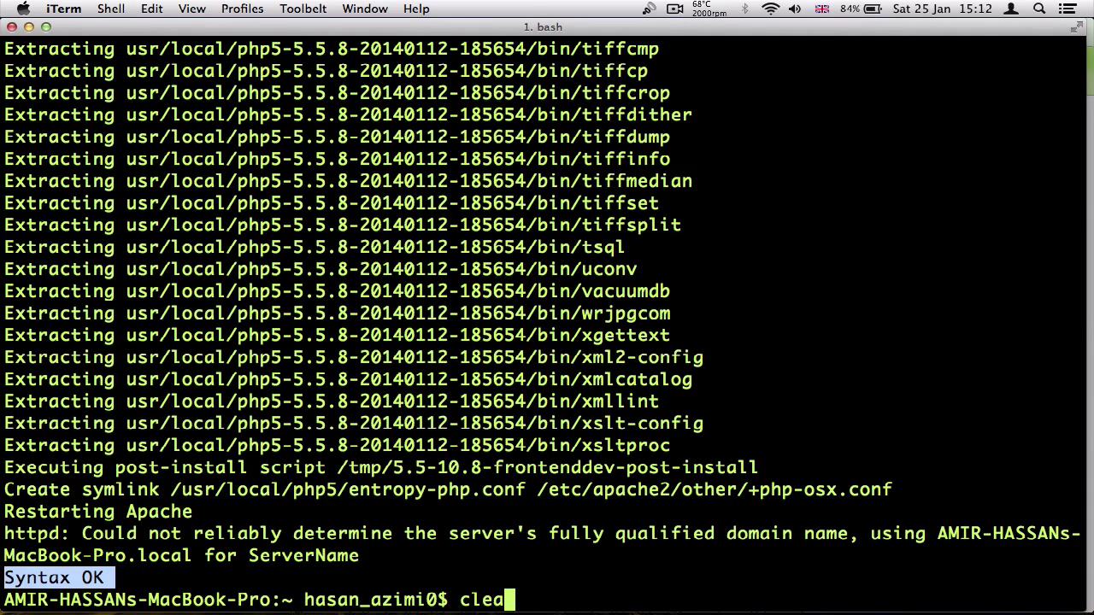
type("r")
key("Return")
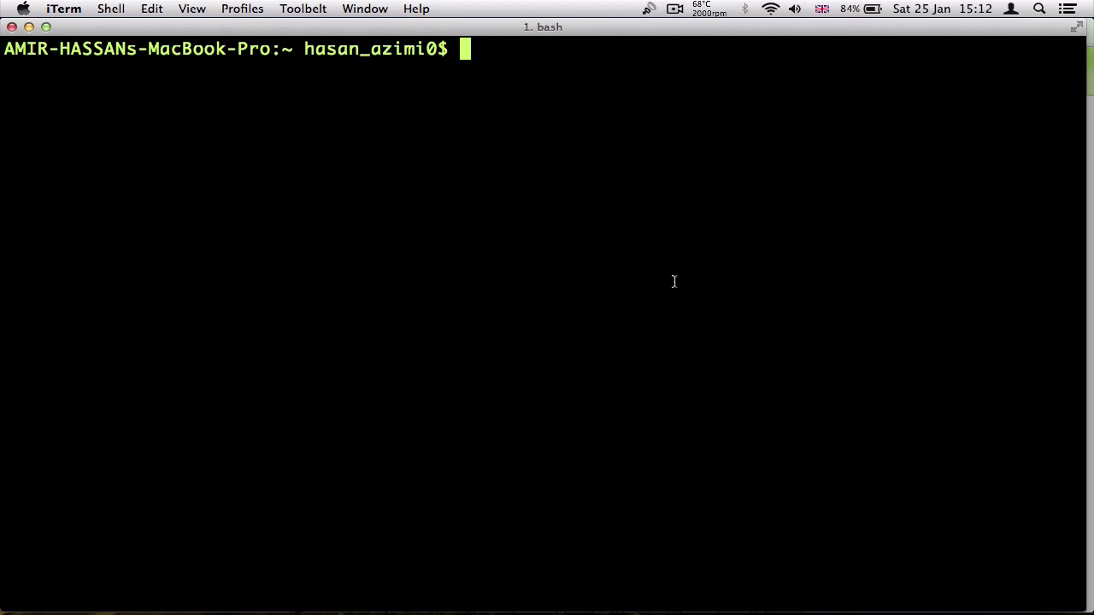
type("php ")
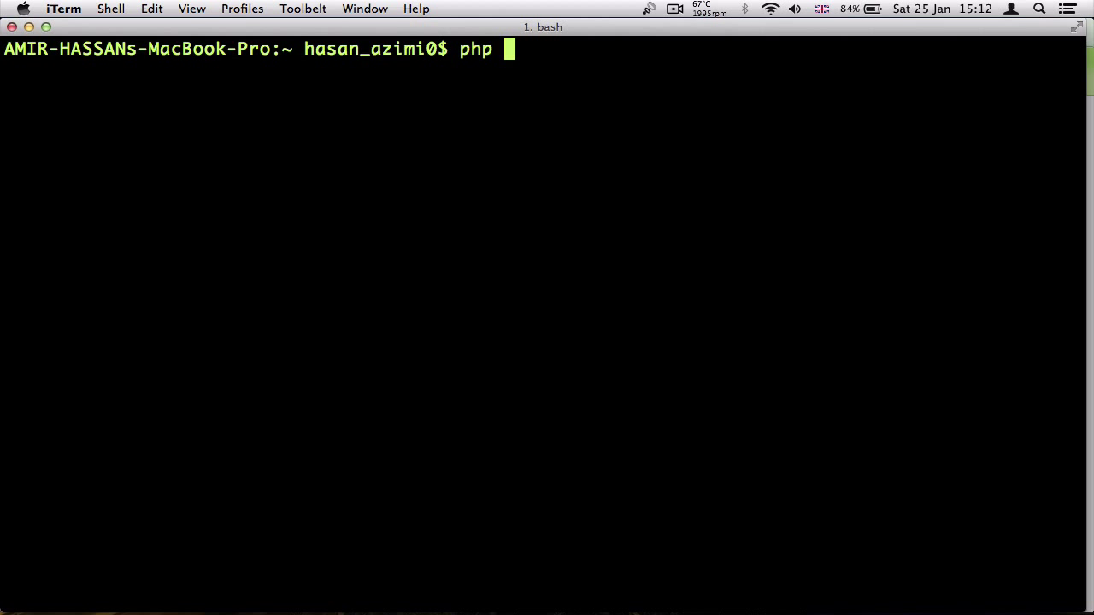
type("-v")
key("Return")
left_click_drag(49, 71, 115, 68)
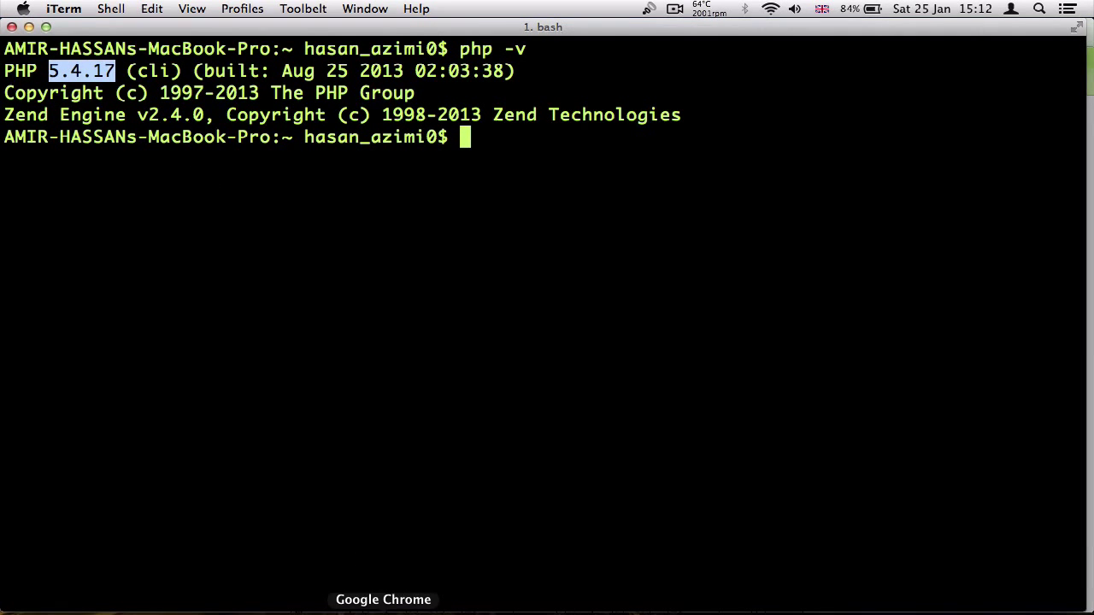
left_click(384, 609)
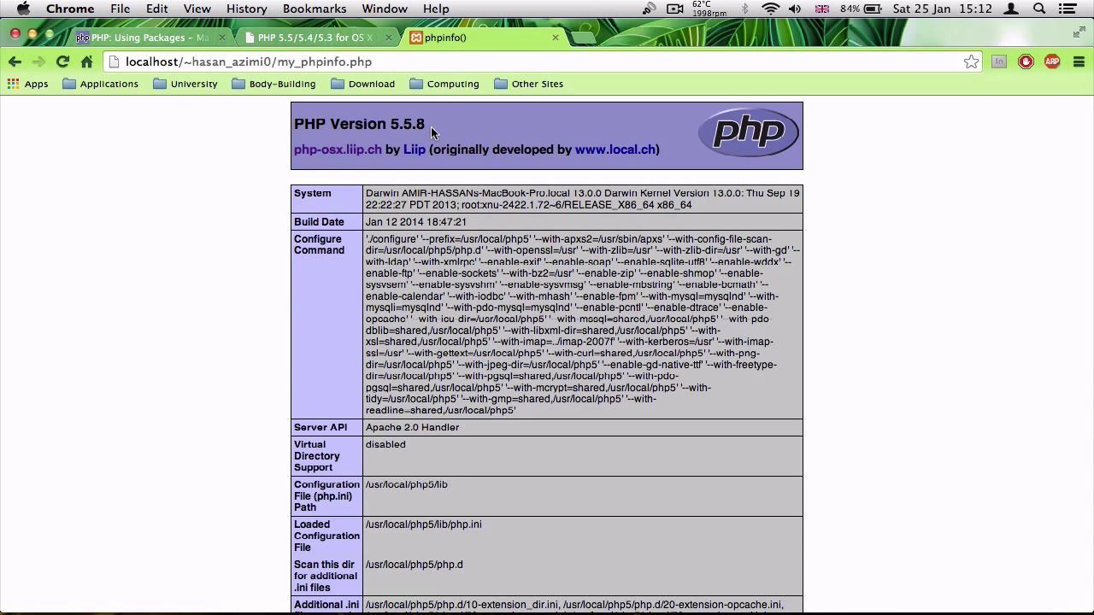
double_click(398, 126)
left_click(1060, 609)
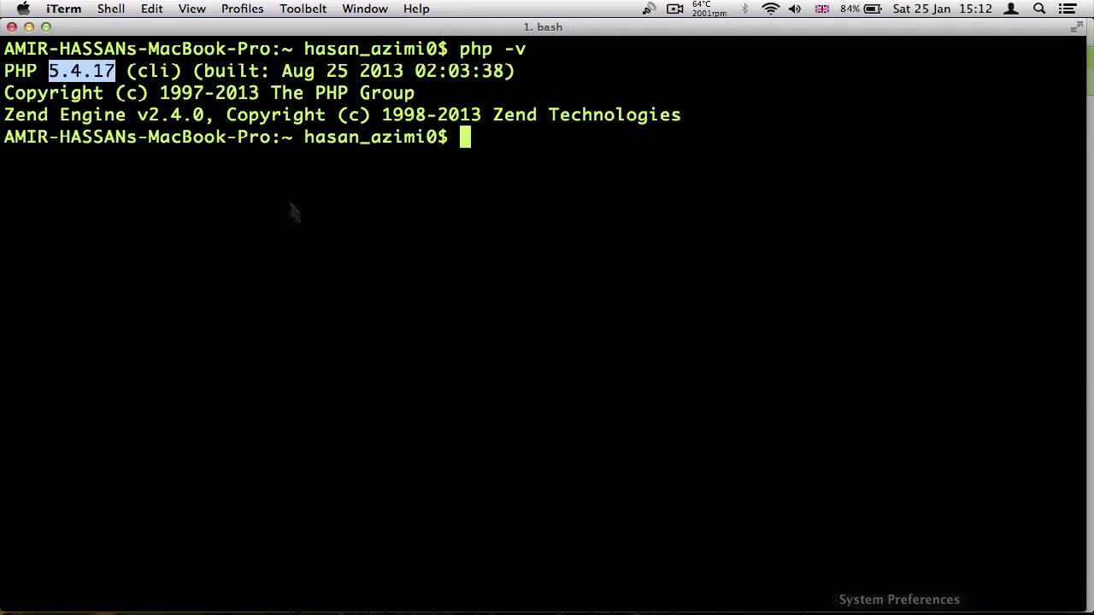
left_click(456, 240)
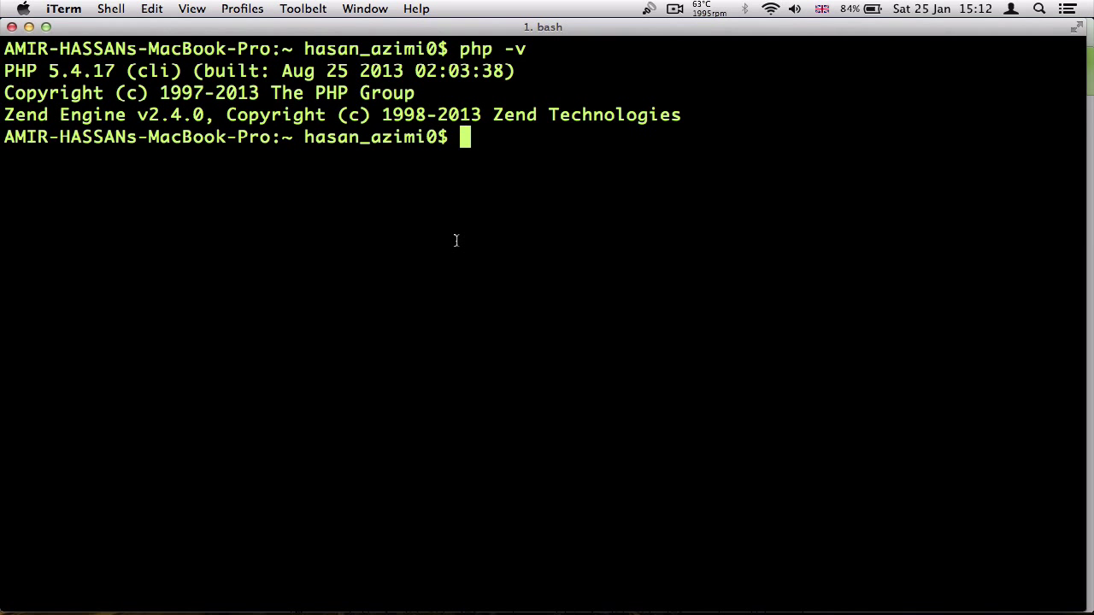
left_click(384, 609)
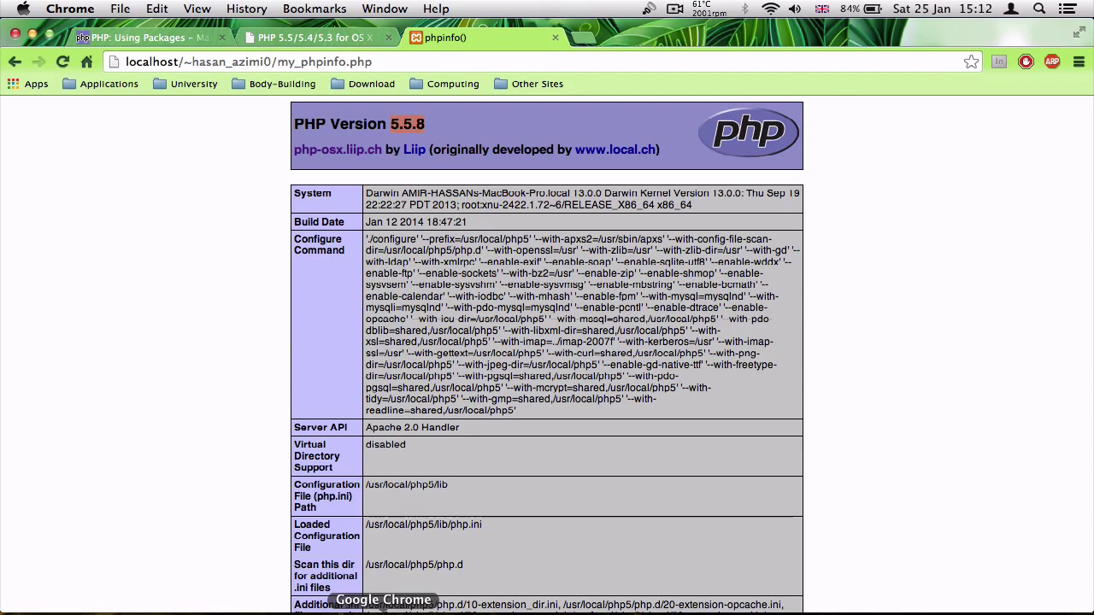
left_click(929, 608)
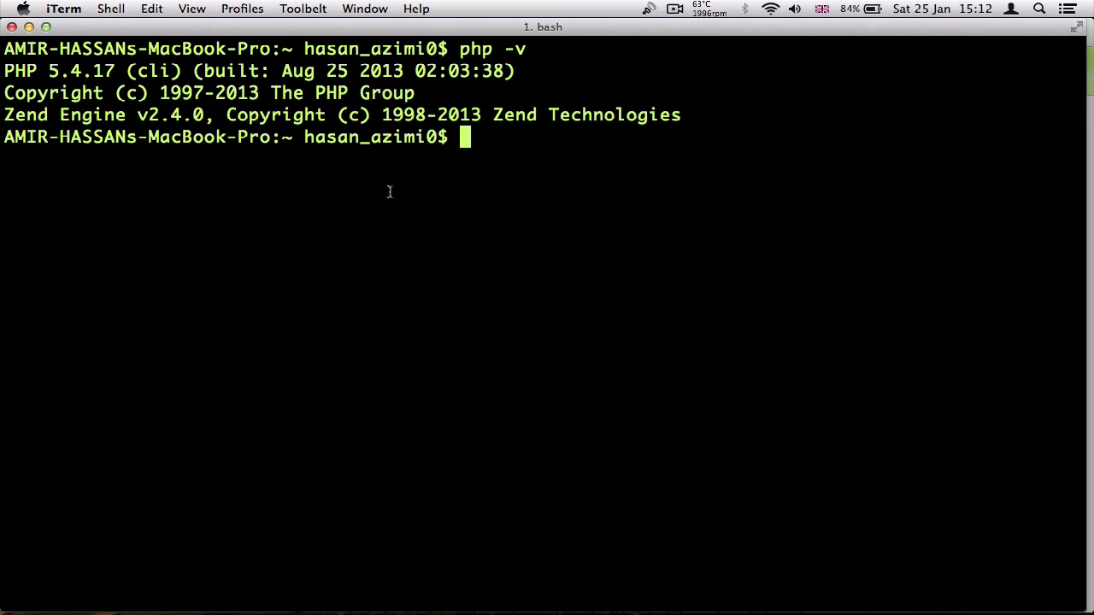
left_click(385, 609)
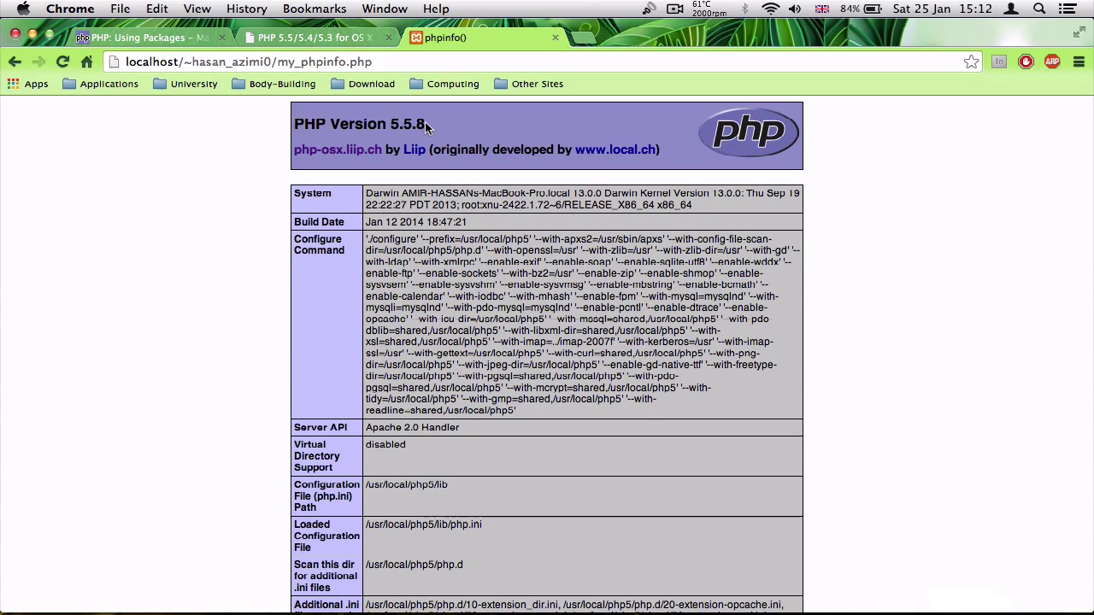
left_click_drag(426, 126, 400, 124)
left_click(481, 133)
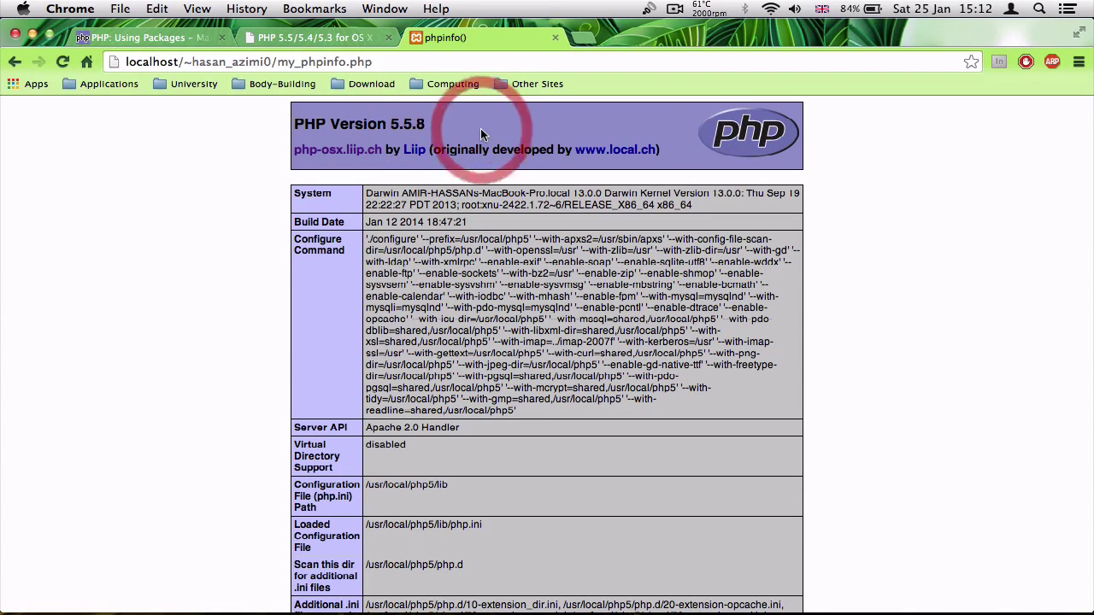